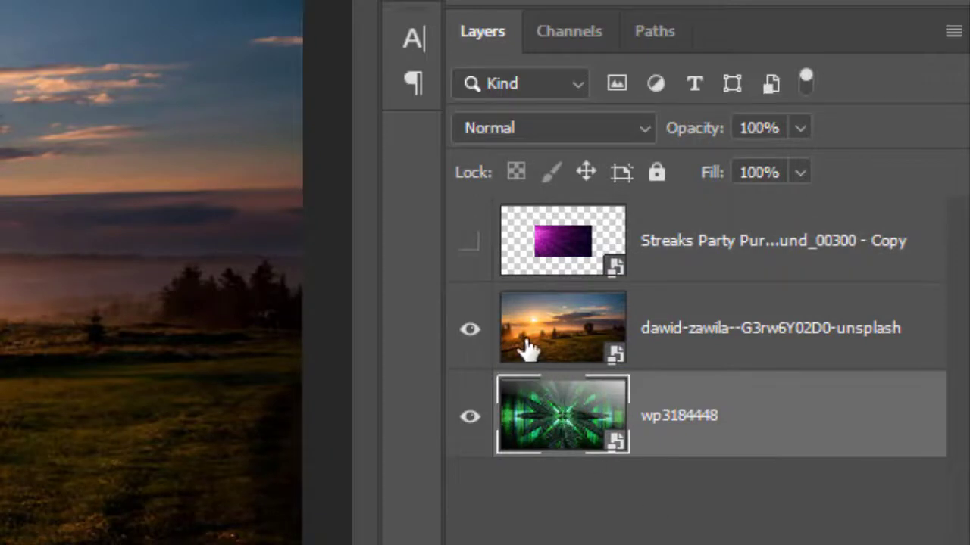
- Set the opacity of the sunset landscape layer (dawid-zawila--G3rw6Y02D0-unsplash) to 80%
{"action": "left_click", "coordinate": [525, 347]}
{"action": "left_click", "coordinate": [800, 128]}
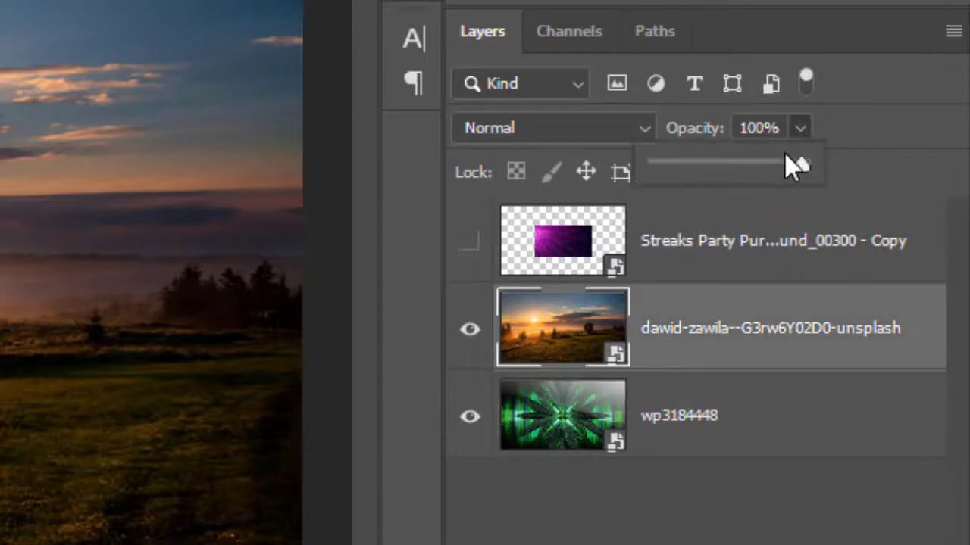
{"action": "mouse_move", "coordinate": [792, 164]}
{"action": "left_mouse_down"}
{"action": "mouse_move", "coordinate": [763, 163]}
{"action": "mouse_move", "coordinate": [775, 162]}
{"action": "left_mouse_up"}
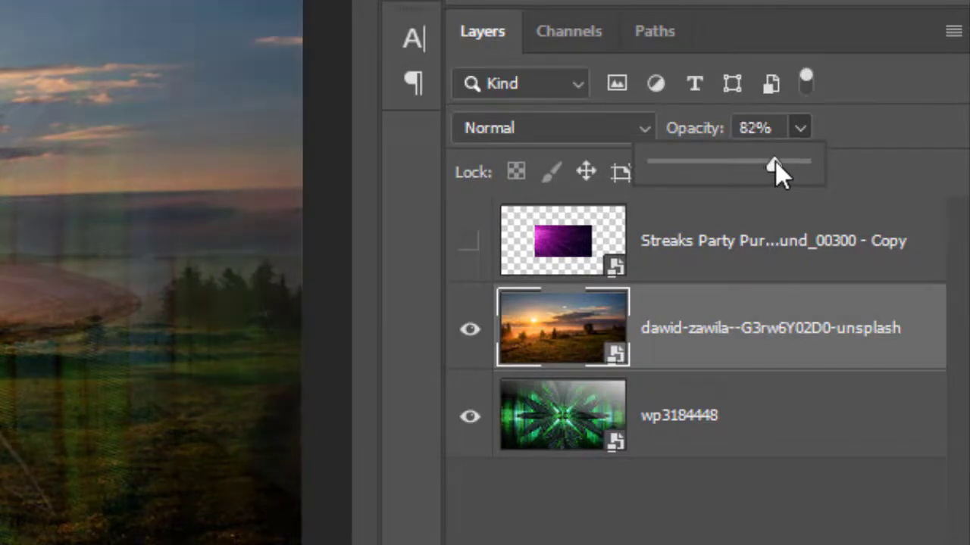
{"action": "left_click", "coordinate": [767, 130]}
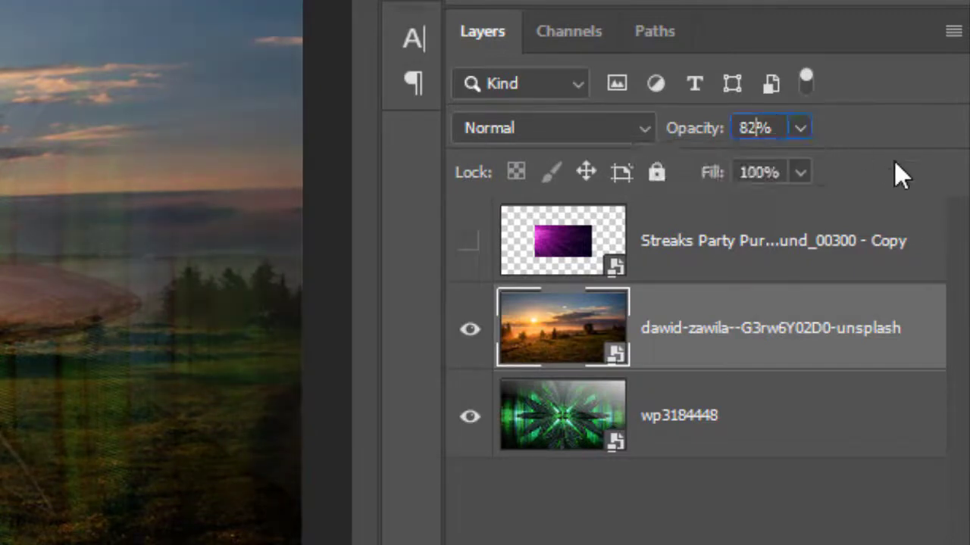
{"action": "key", "text": "BackSpace"}
{"action": "type", "text": "0"}
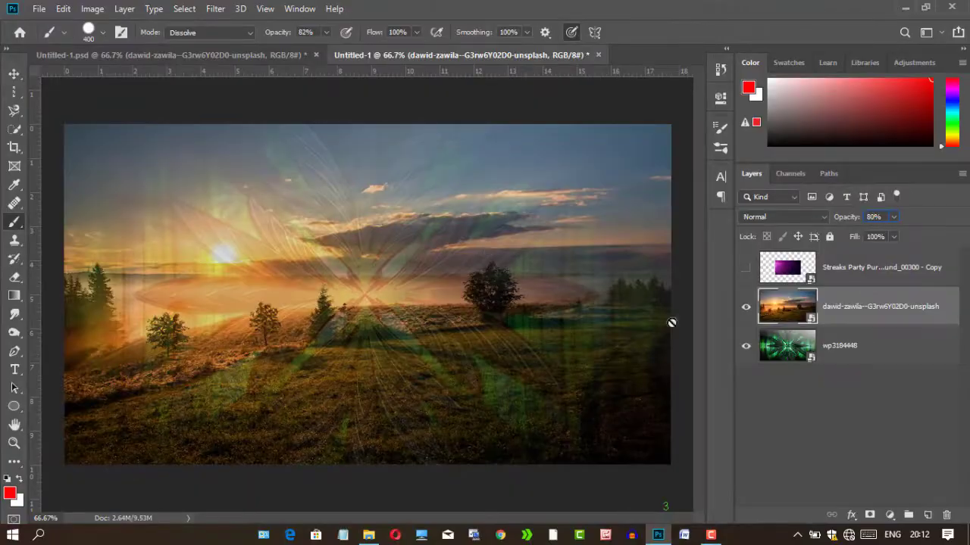
- Rasterize the sunset landscape smart object layer and switch to the Eraser tool
{"action": "left_click", "coordinate": [671, 323]}
{"action": "left_click", "coordinate": [465, 220]}
{"action": "left_click", "coordinate": [12, 279]}
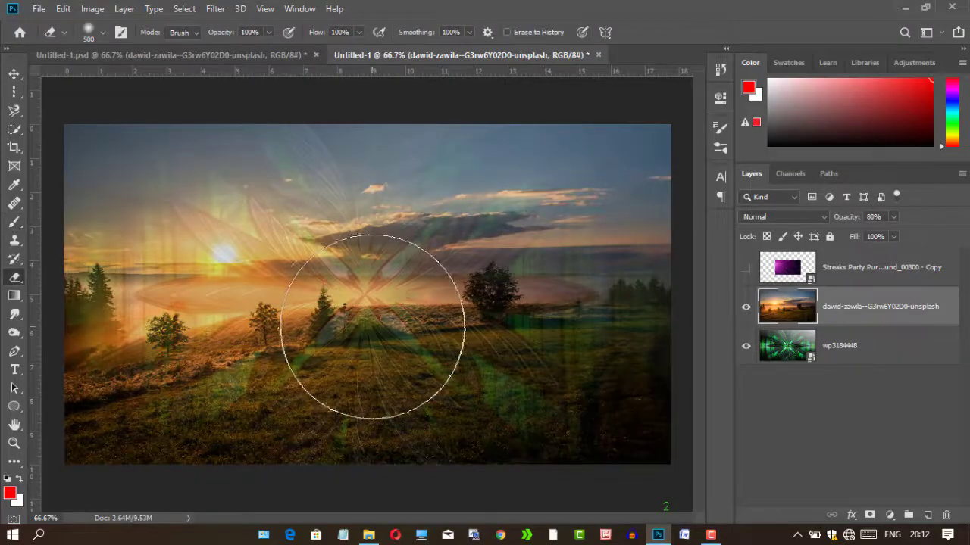
- Erase the centre of the landscape layer with a soft 400 px eraser to expose the green flower underneath
{"action": "left_click", "coordinate": [86, 33]}
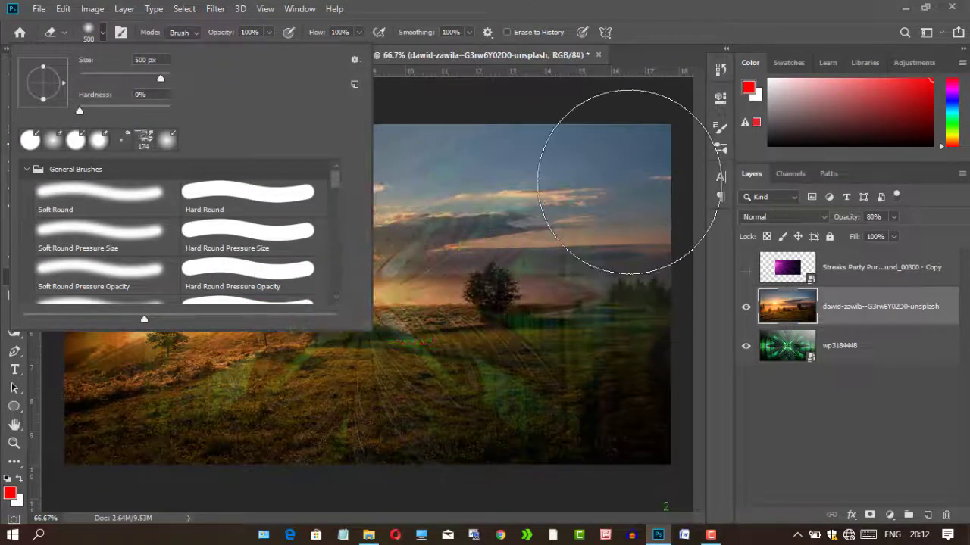
{"action": "right_click", "coordinate": [580, 102]}
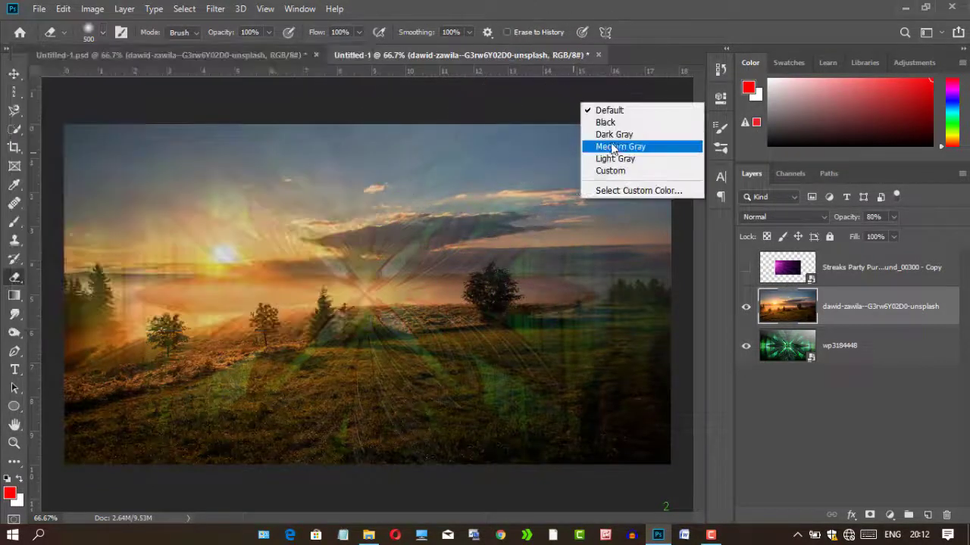
{"action": "left_click", "coordinate": [538, 102]}
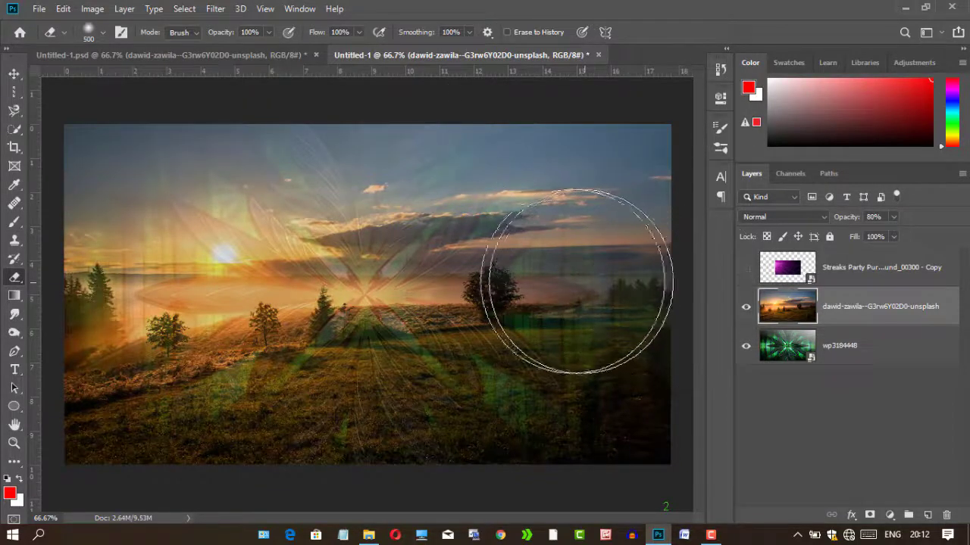
{"action": "key", "text": "bracketleft"}
{"action": "key", "text": "bracketleft"}
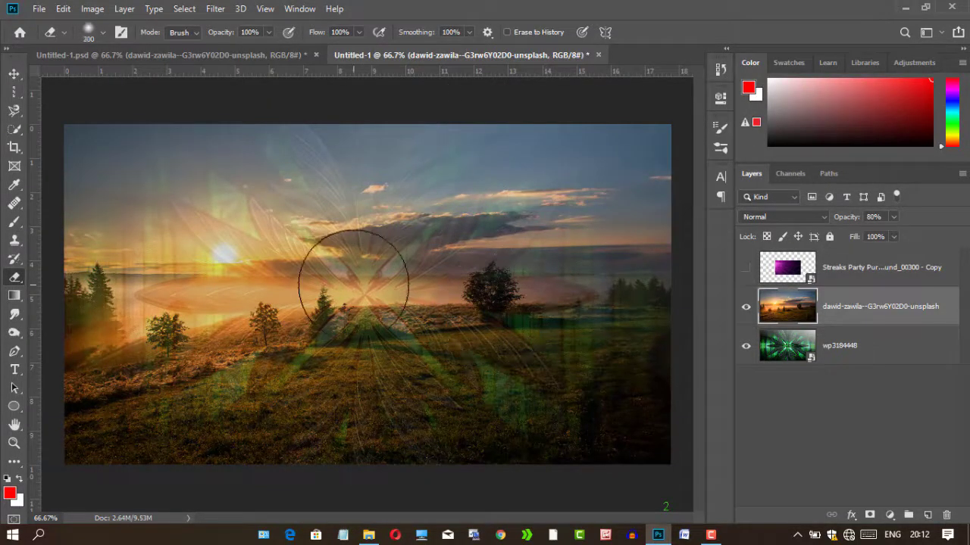
{"action": "key", "text": "bracketright"}
{"action": "mouse_move", "coordinate": [353, 284]}
{"action": "left_mouse_down"}
{"action": "mouse_move", "coordinate": [426, 303]}
{"action": "mouse_move", "coordinate": [385, 313]}
{"action": "mouse_move", "coordinate": [270, 281]}
{"action": "mouse_move", "coordinate": [242, 318]}
{"action": "mouse_move", "coordinate": [361, 336]}
{"action": "mouse_move", "coordinate": [357, 303]}
{"action": "mouse_move", "coordinate": [347, 303]}
{"action": "left_mouse_up"}
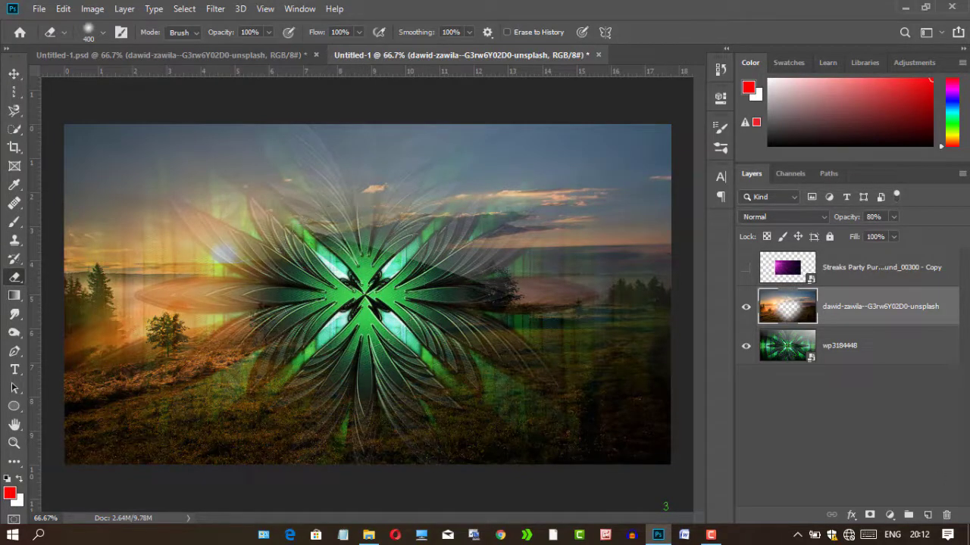
{"action": "mouse_move", "coordinate": [312, 349]}
{"action": "left_mouse_down"}
{"action": "mouse_move", "coordinate": [267, 281]}
{"action": "mouse_move", "coordinate": [314, 244]}
{"action": "mouse_move", "coordinate": [483, 312]}
{"action": "left_mouse_up"}
{"action": "key", "text": "v"}
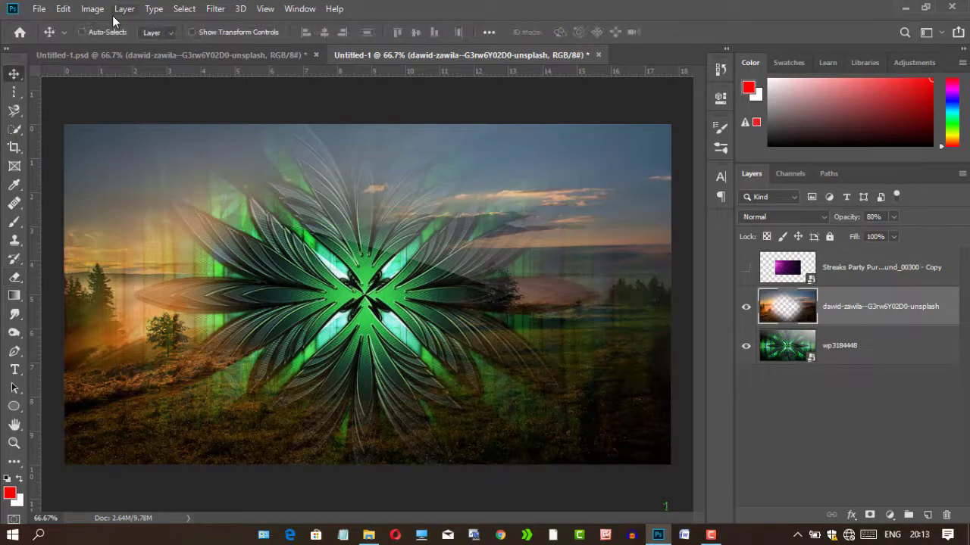
- Adjust the landscape layer with Hue/Saturation, using hue +33, saturation +45 and lightness 0
{"action": "left_click", "coordinate": [88, 9]}
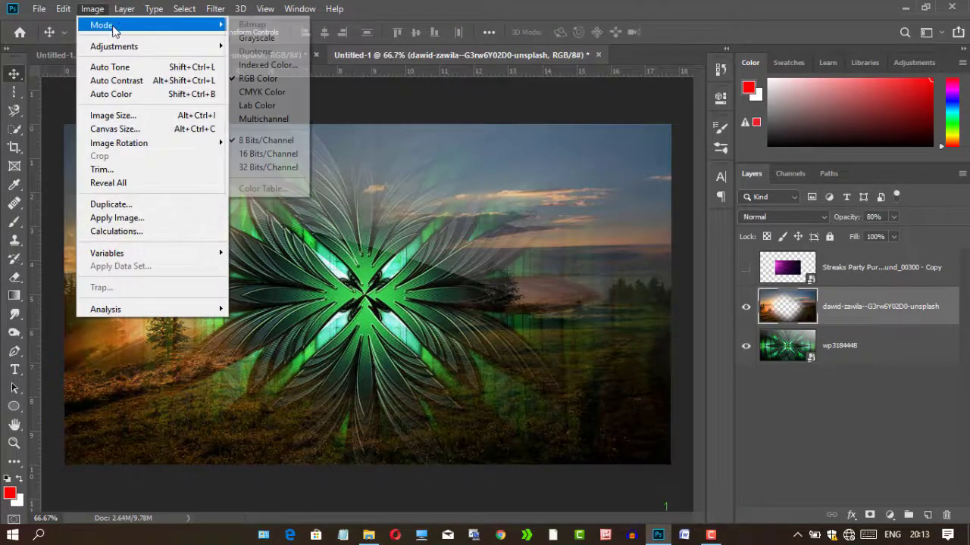
{"action": "mouse_move", "coordinate": [155, 48]}
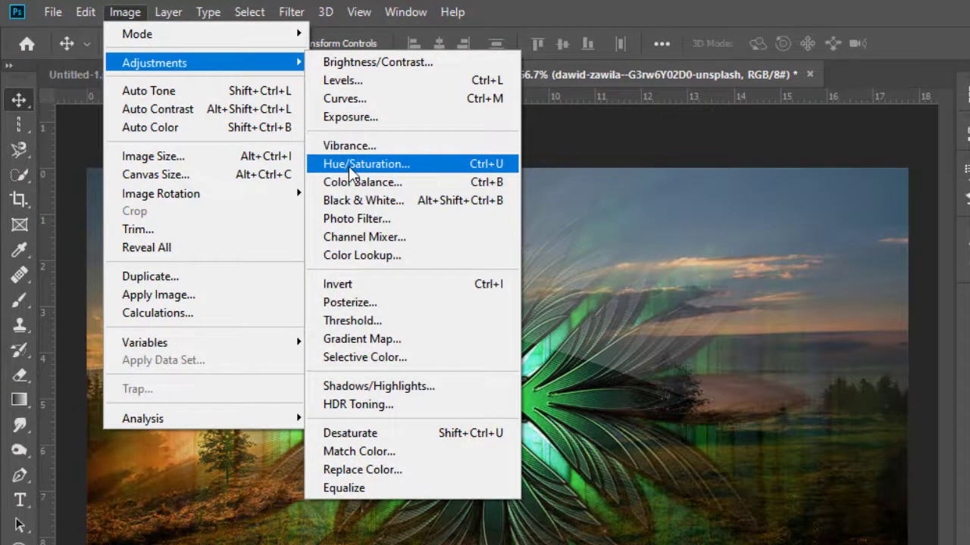
{"action": "left_click", "coordinate": [351, 164]}
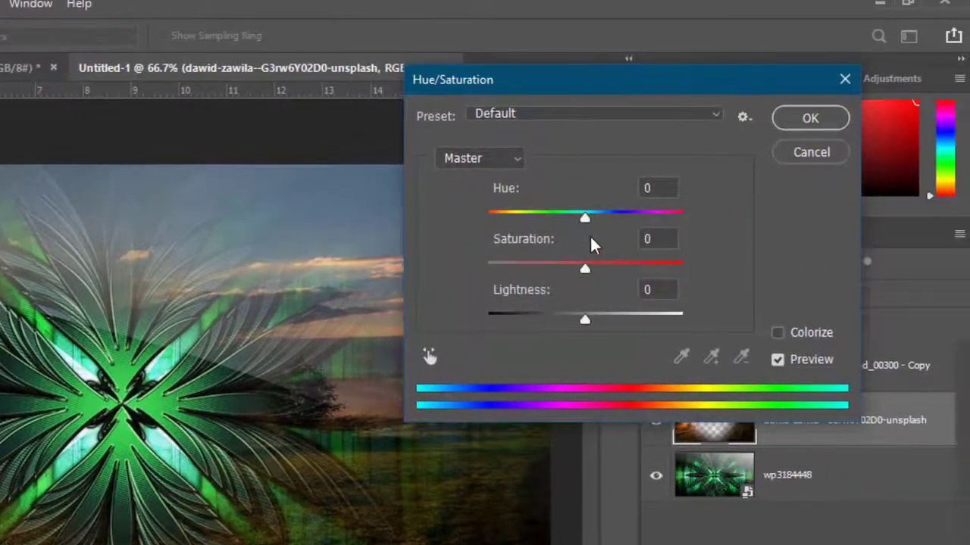
{"action": "left_click_drag", "start_coordinate": [589, 219], "coordinate": [620, 224]}
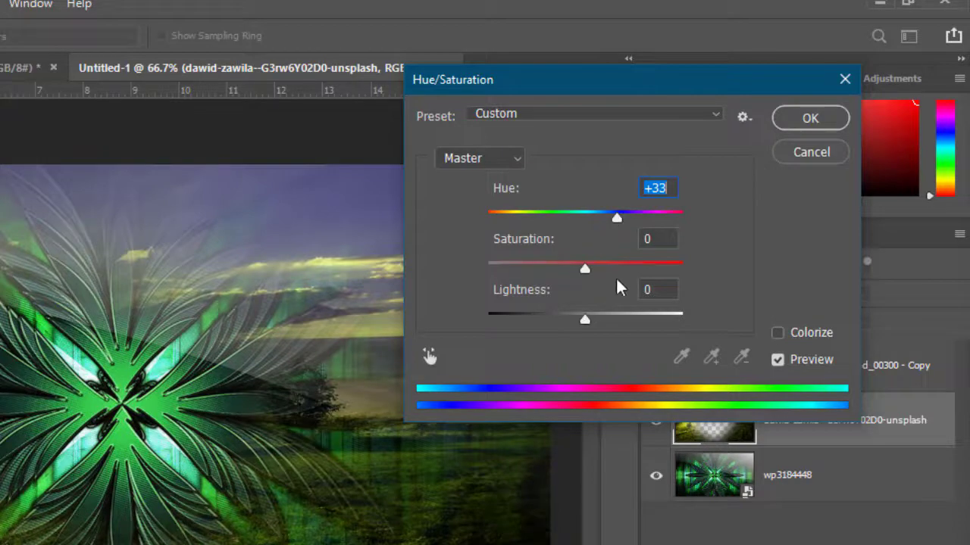
{"action": "left_click_drag", "start_coordinate": [583, 270], "coordinate": [606, 246]}
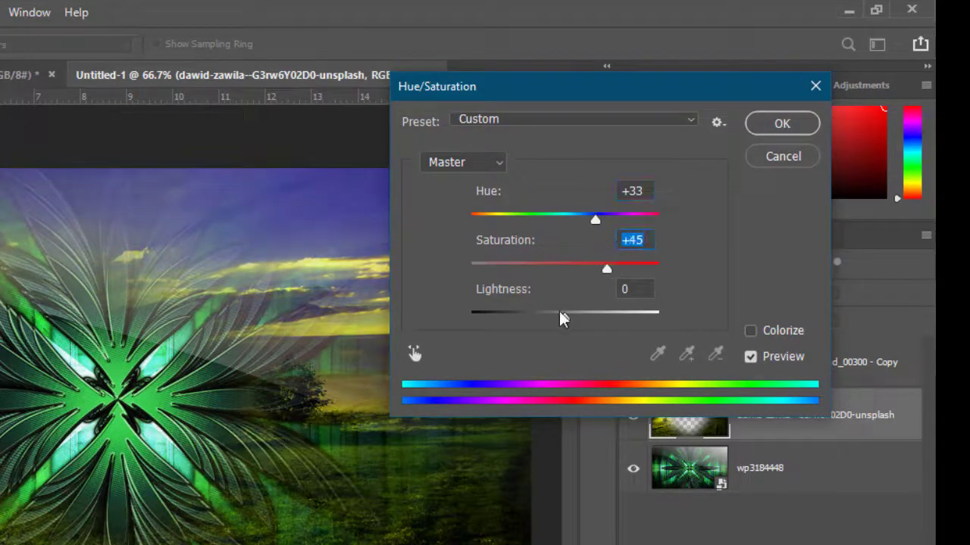
{"action": "mouse_move", "coordinate": [560, 311]}
{"action": "left_mouse_down"}
{"action": "mouse_move", "coordinate": [597, 312]}
{"action": "mouse_move", "coordinate": [541, 312]}
{"action": "mouse_move", "coordinate": [556, 314]}
{"action": "left_mouse_up"}
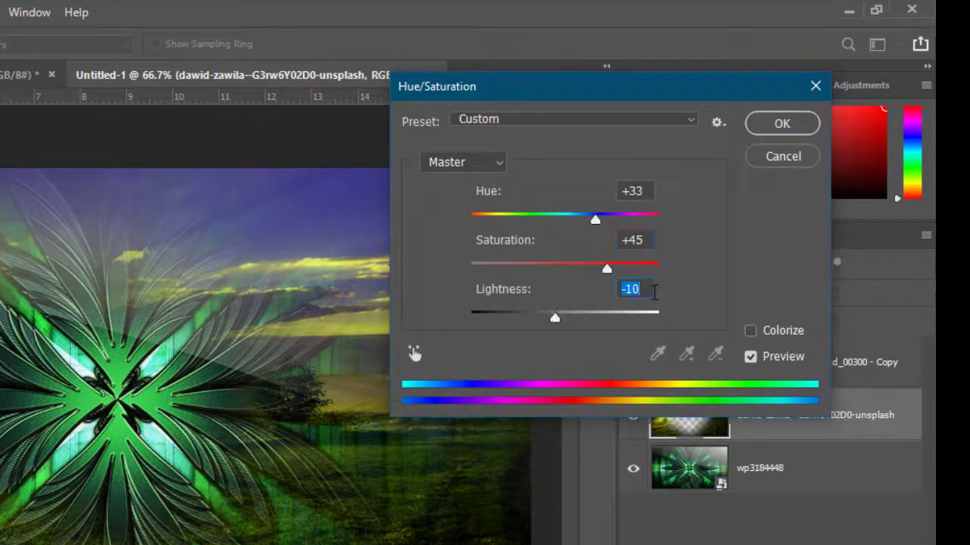
{"action": "type", "text": "0"}
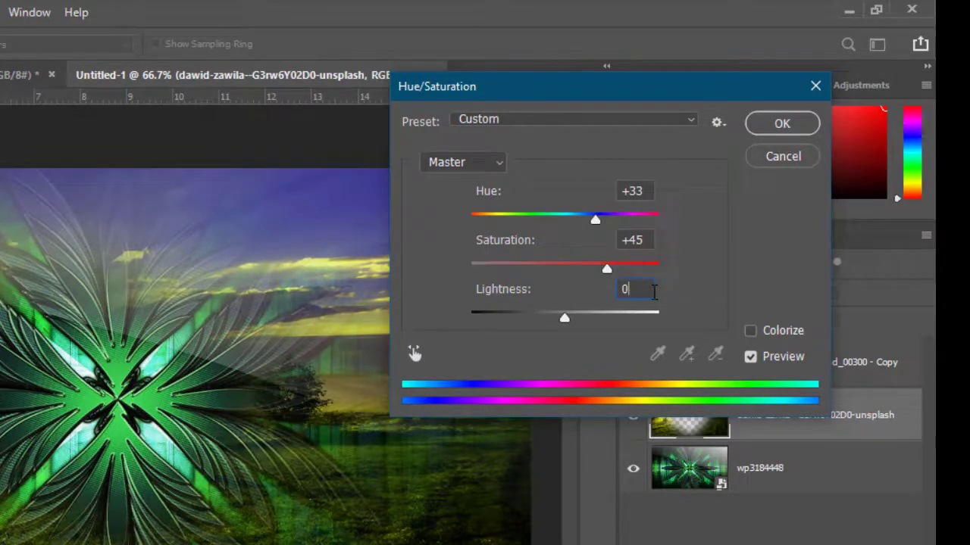
- Lower the landscape layer's saturation adjustment to +22 and apply the Hue/Saturation change
{"action": "left_click_drag", "start_coordinate": [657, 89], "coordinate": [538, 426]}
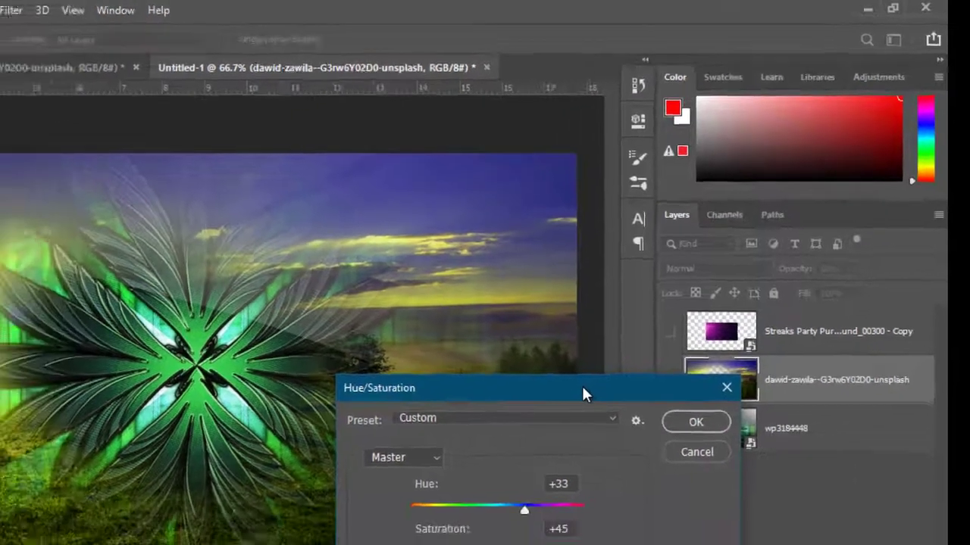
{"action": "left_click_drag", "start_coordinate": [581, 393], "coordinate": [778, 116]}
{"action": "left_click_drag", "start_coordinate": [843, 89], "coordinate": [788, 123]}
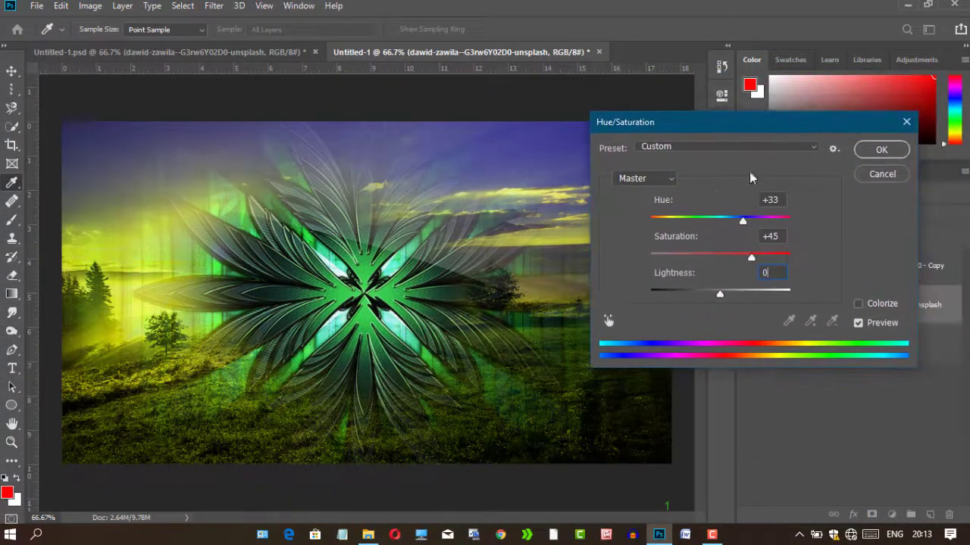
{"action": "mouse_move", "coordinate": [754, 256]}
{"action": "left_mouse_down"}
{"action": "mouse_move", "coordinate": [728, 257]}
{"action": "mouse_move", "coordinate": [736, 252]}
{"action": "left_mouse_up"}
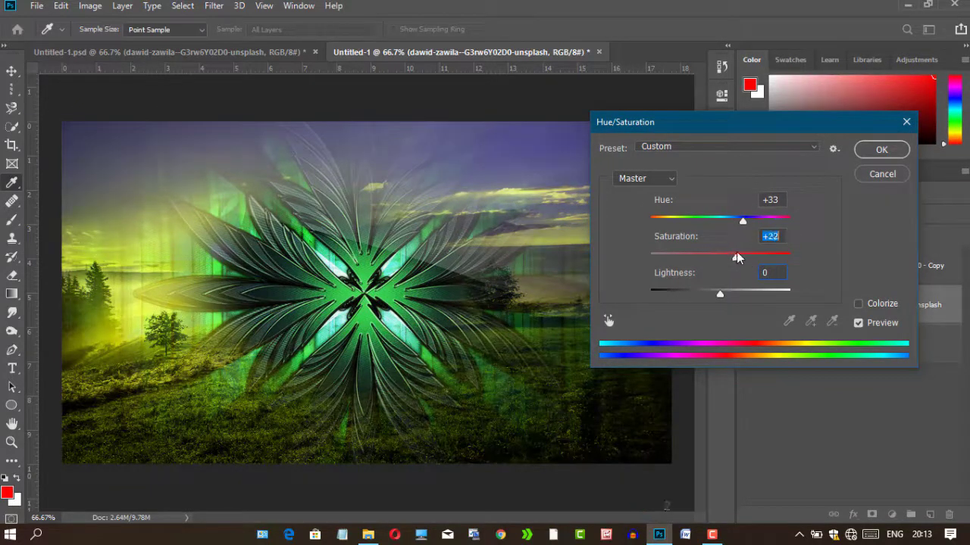
{"action": "left_click", "coordinate": [869, 154]}
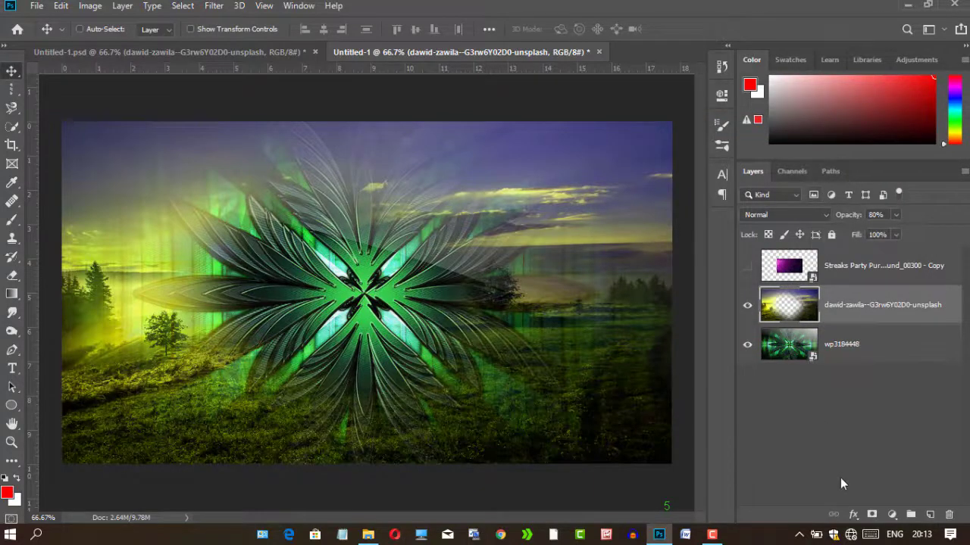
- Add a new layer above the landscape layer and set the 400 px Brush to 46% hardness
{"action": "left_click", "coordinate": [936, 514]}
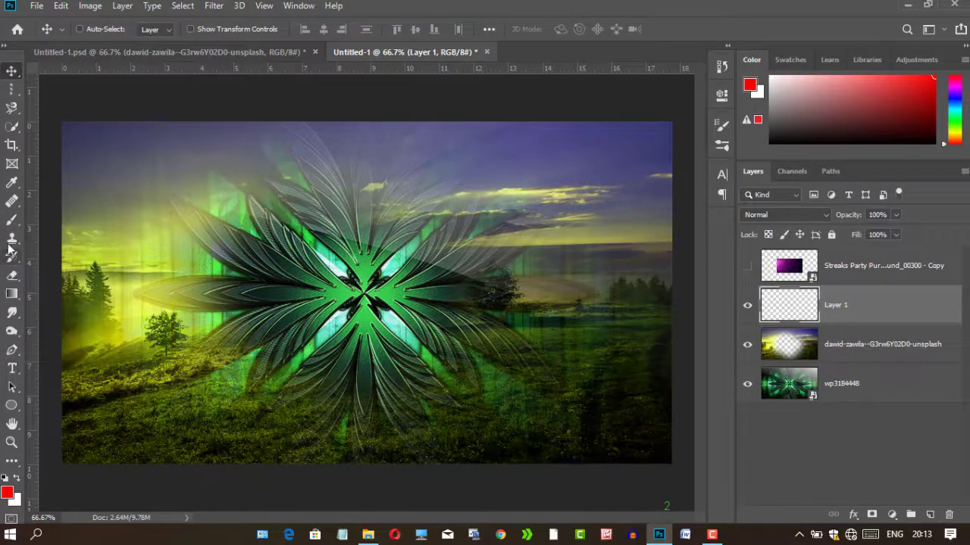
{"action": "left_click", "coordinate": [11, 220]}
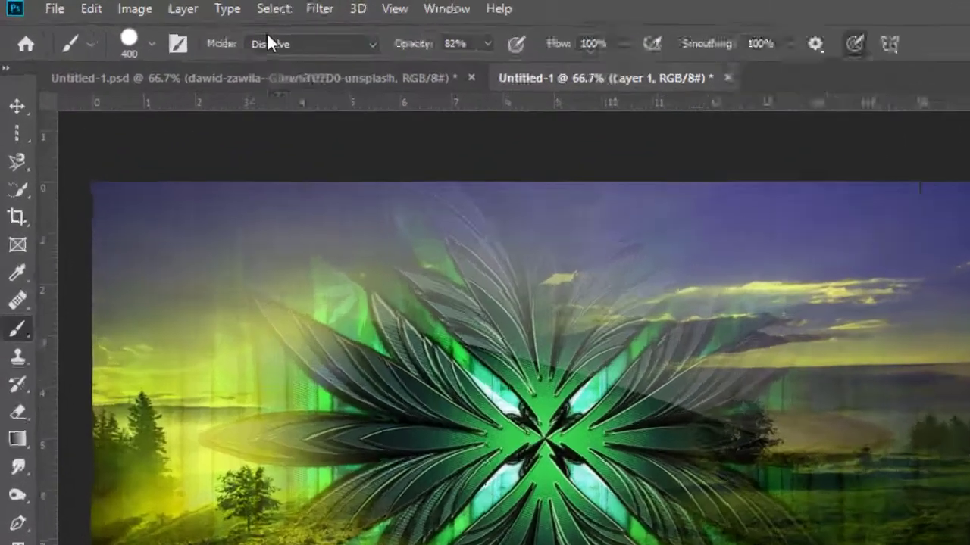
{"action": "left_click", "coordinate": [205, 28]}
{"action": "left_click", "coordinate": [125, 57]}
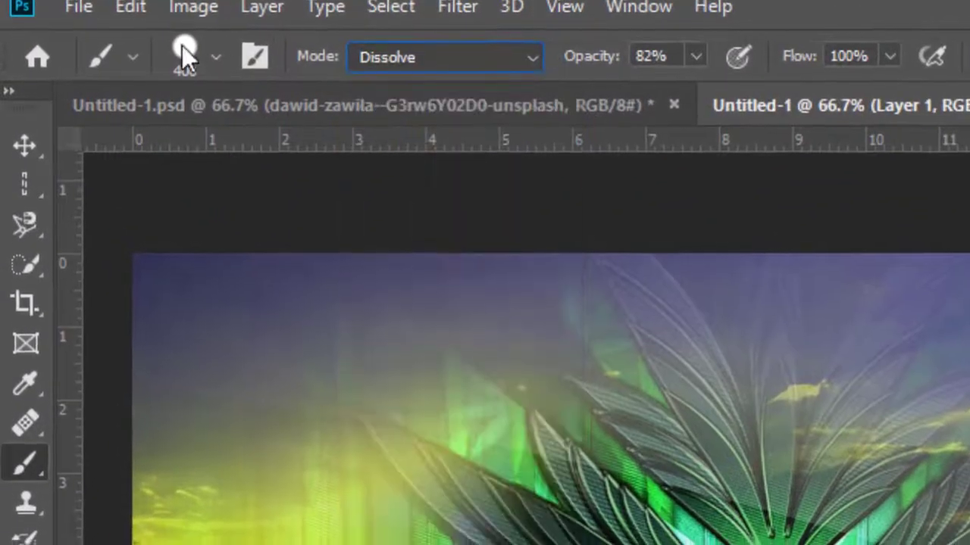
{"action": "left_click", "coordinate": [184, 54]}
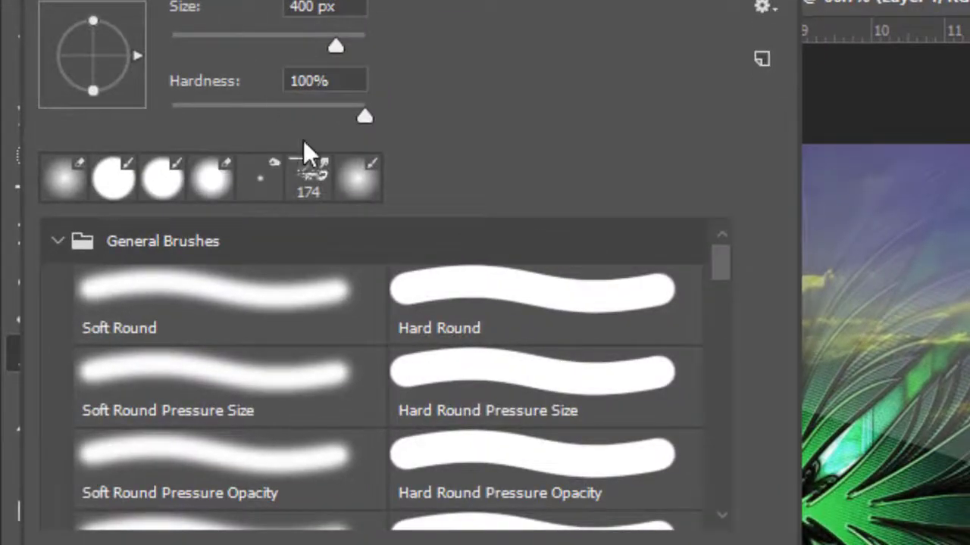
{"action": "left_click", "coordinate": [190, 1]}
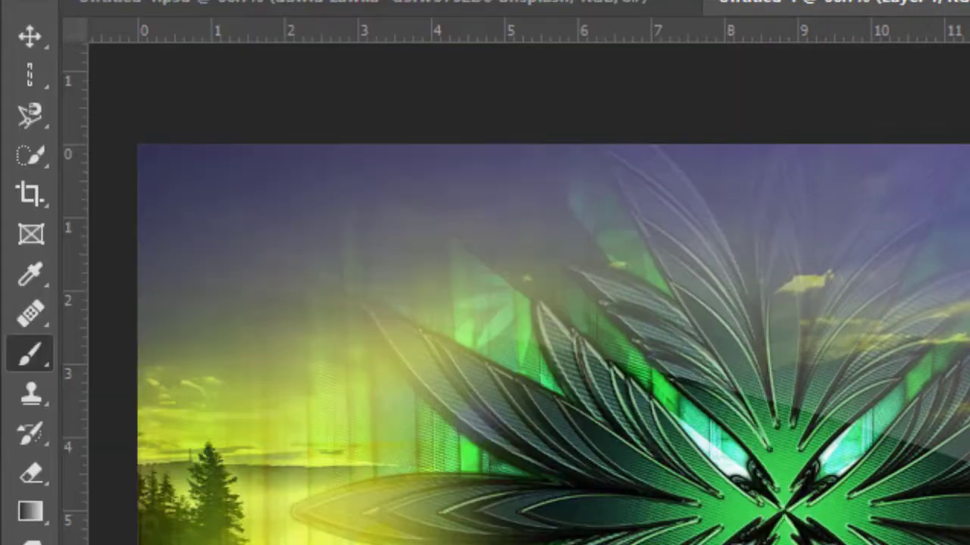
{"action": "left_click", "coordinate": [193, 7]}
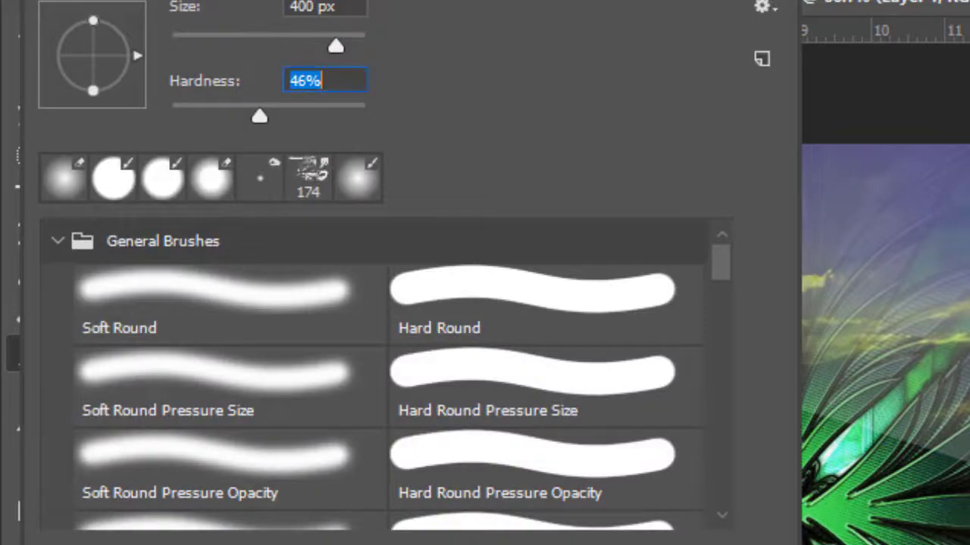
{"action": "key", "text": "Return"}
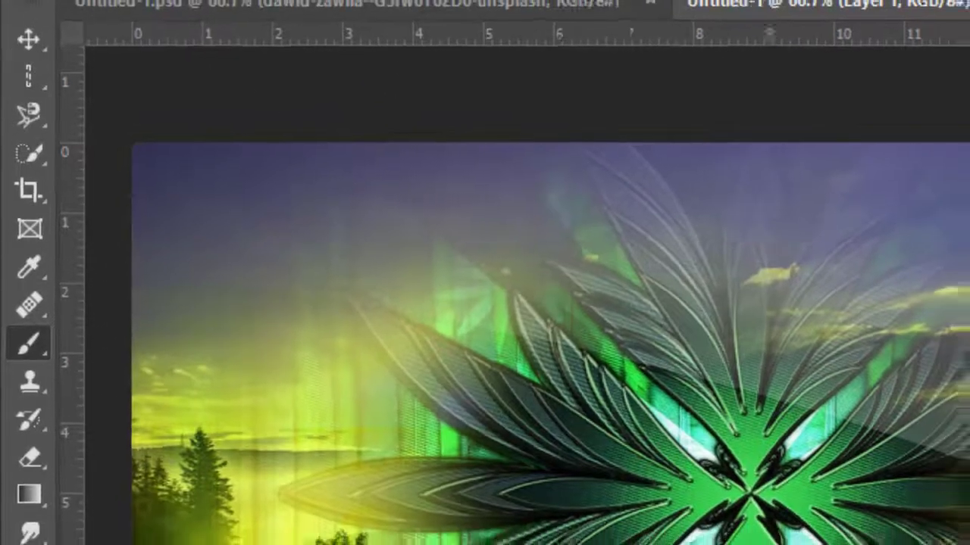
- Set the foreground color to the deep blue 1c00c6
{"action": "left_click", "coordinate": [10, 494]}
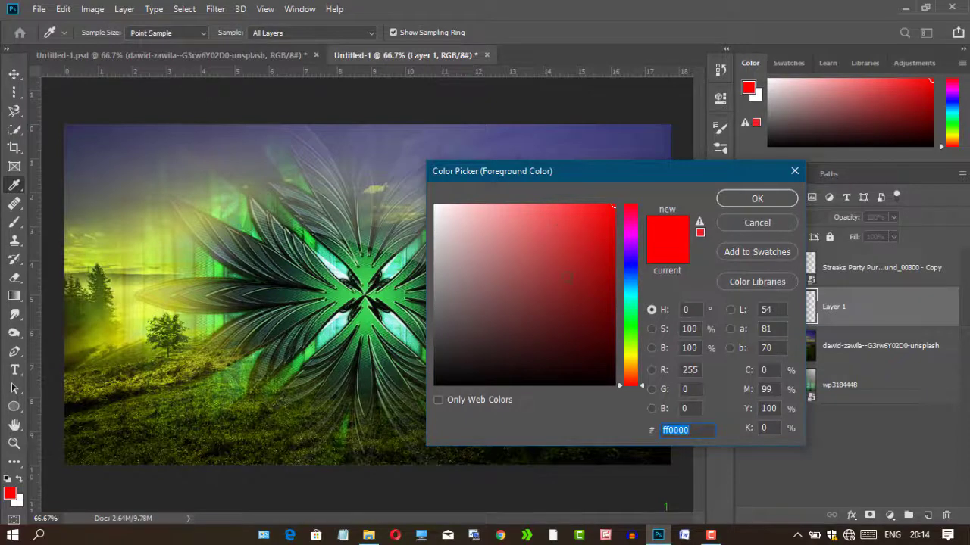
{"action": "left_click_drag", "start_coordinate": [636, 263], "coordinate": [670, 240]}
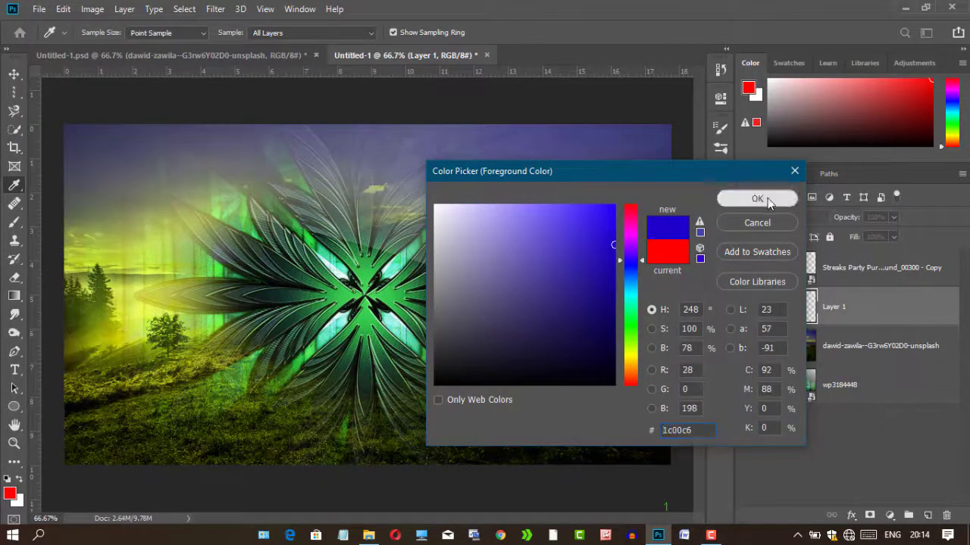
{"action": "left_click", "coordinate": [757, 198]}
- Paint blue over the sky along the image's upper edge on the new layer with the Brush tool
{"action": "key", "text": "b"}
{"action": "mouse_move", "coordinate": [98, 118]}
{"action": "left_mouse_down"}
{"action": "mouse_move", "coordinate": [130, 109]}
{"action": "mouse_move", "coordinate": [221, 117]}
{"action": "mouse_move", "coordinate": [276, 91]}
{"action": "mouse_move", "coordinate": [552, 134]}
{"action": "mouse_move", "coordinate": [625, 162]}
{"action": "mouse_move", "coordinate": [616, 156]}
{"action": "left_mouse_up"}
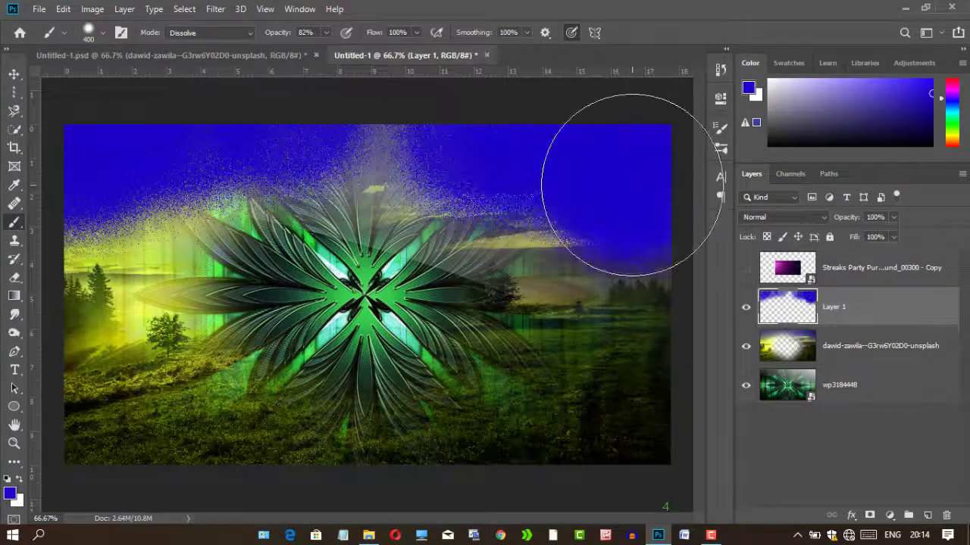
{"action": "left_click_drag", "start_coordinate": [151, 130], "coordinate": [87, 162]}
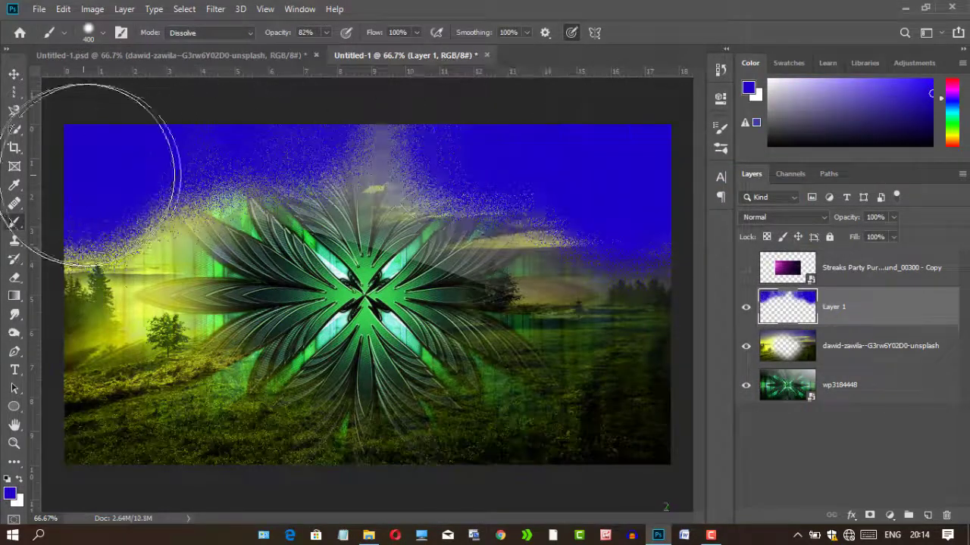
- Apply a Gaussian Blur with a 199.3-pixel radius to the blue paint layer
{"action": "left_click", "coordinate": [217, 10]}
{"action": "mouse_move", "coordinate": [236, 175]}
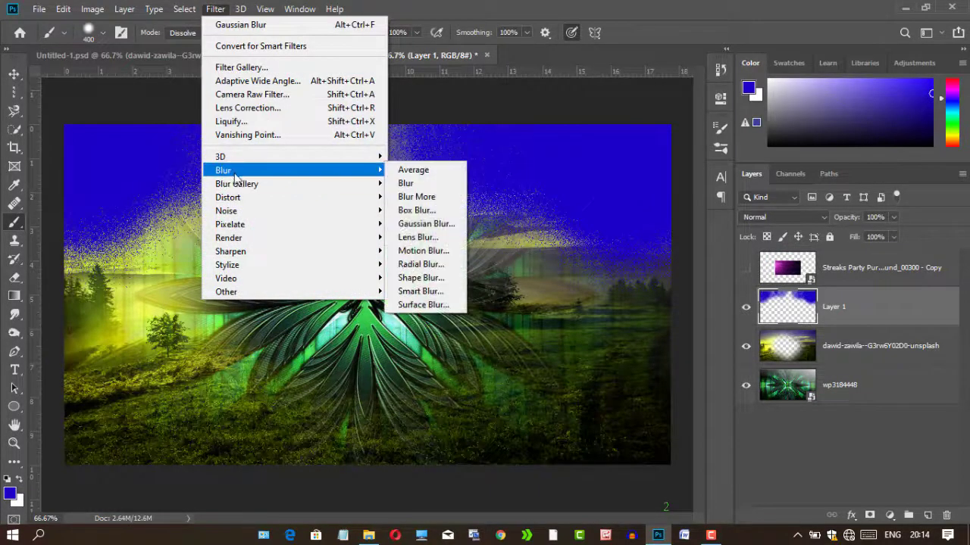
{"action": "left_click", "coordinate": [421, 223]}
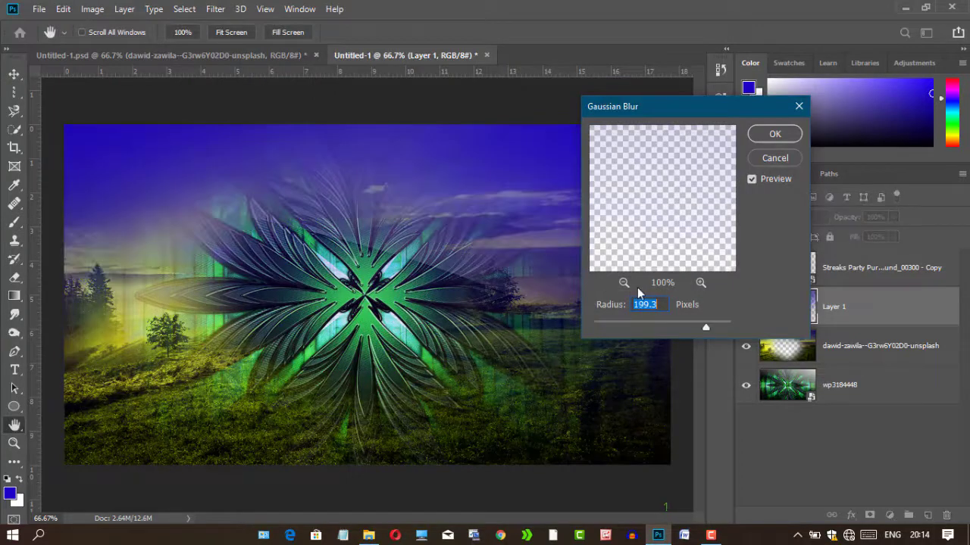
{"action": "left_click", "coordinate": [784, 140]}
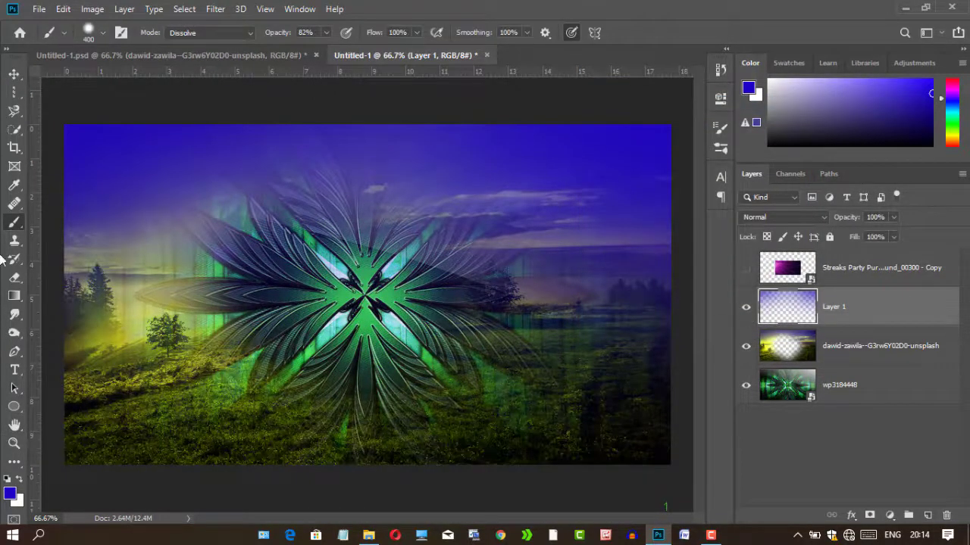
- Erase the blue haze from the horizon and lower sky on Layer 1 with the 400 px Eraser
{"action": "left_click", "coordinate": [14, 278]}
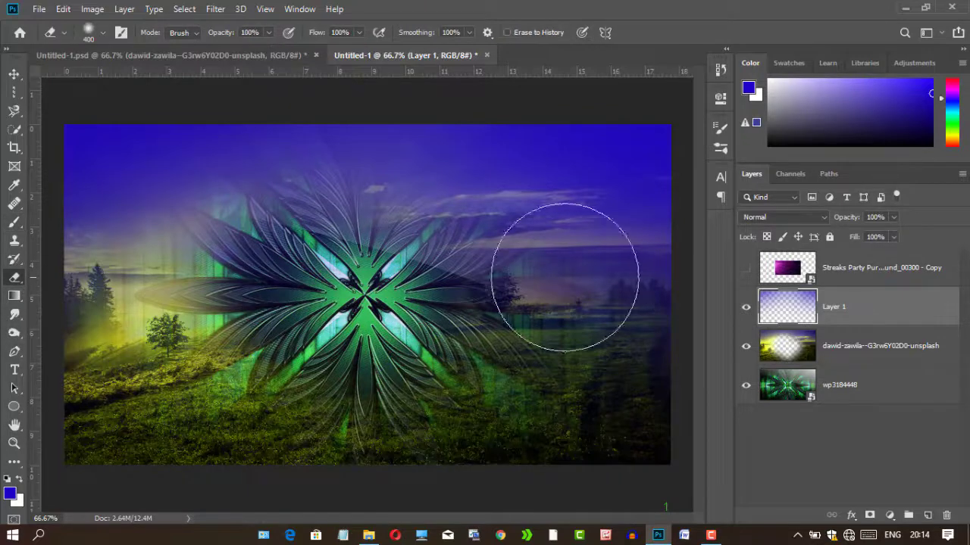
{"action": "mouse_move", "coordinate": [650, 314]}
{"action": "left_mouse_down"}
{"action": "mouse_move", "coordinate": [282, 277]}
{"action": "mouse_move", "coordinate": [94, 302]}
{"action": "mouse_move", "coordinate": [64, 338]}
{"action": "left_mouse_up"}
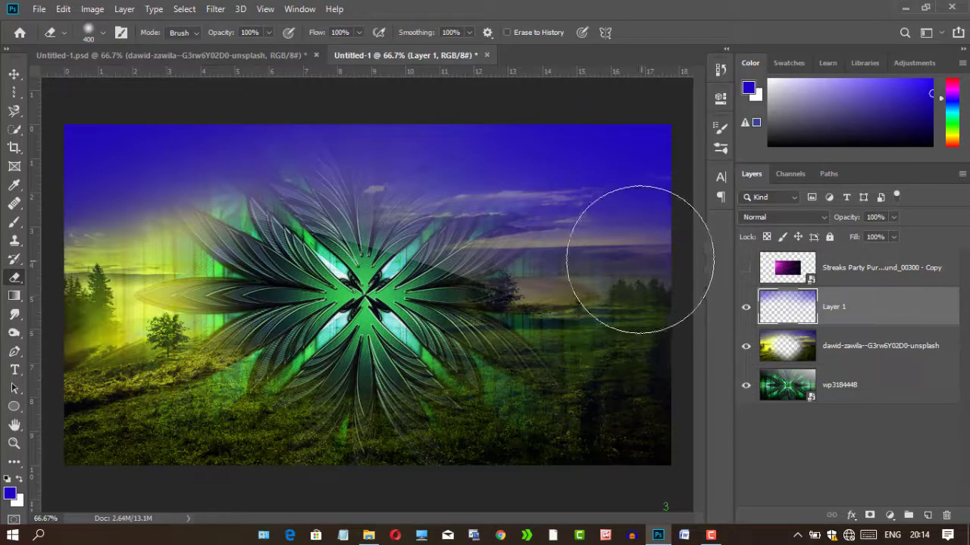
{"action": "mouse_move", "coordinate": [619, 237]}
{"action": "left_mouse_down"}
{"action": "mouse_move", "coordinate": [546, 245]}
{"action": "mouse_move", "coordinate": [644, 264]}
{"action": "left_mouse_up"}
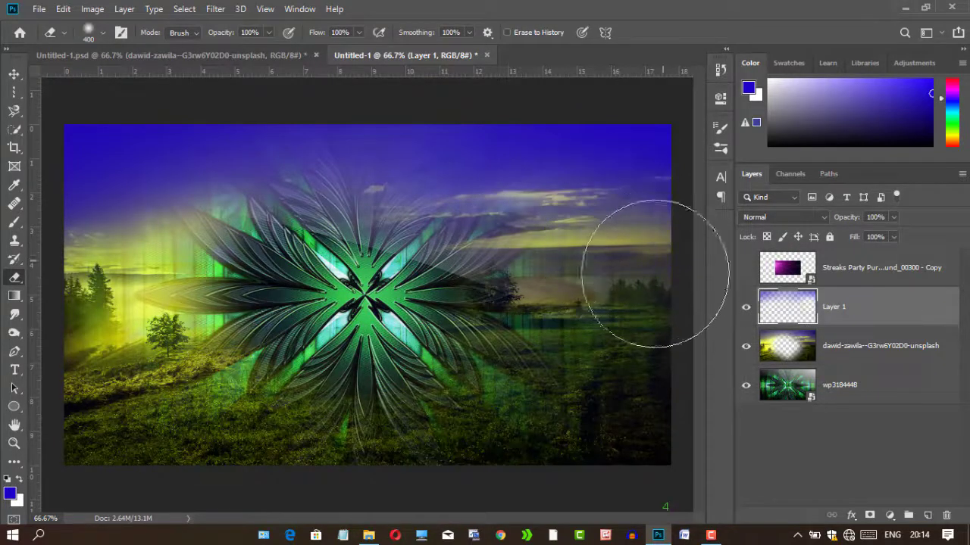
{"action": "left_click", "coordinate": [188, 229]}
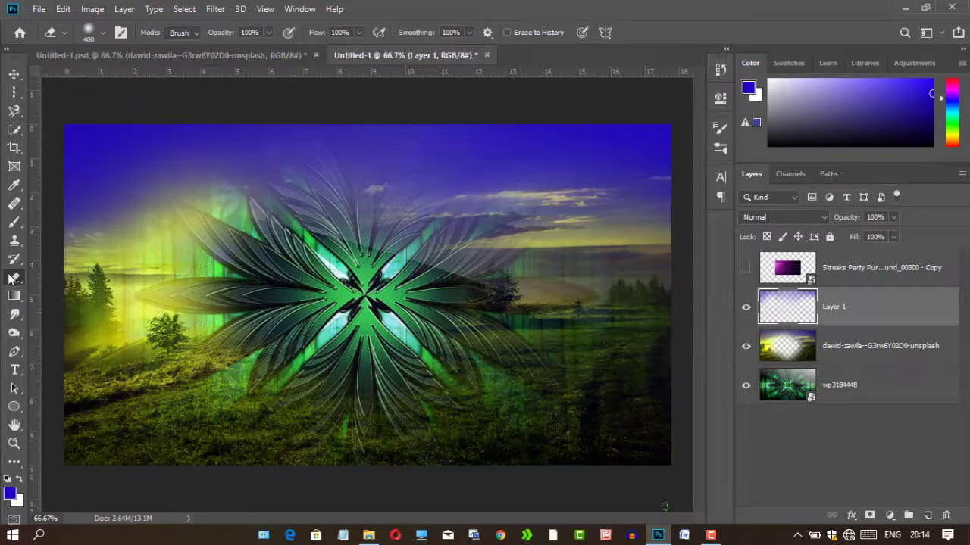
- Set the foreground color to red ff0000 and paint a spot in the image's upper-right corner with the Brush
{"action": "left_click", "coordinate": [9, 495]}
{"action": "left_click", "coordinate": [753, 204]}
{"action": "left_click", "coordinate": [13, 222]}
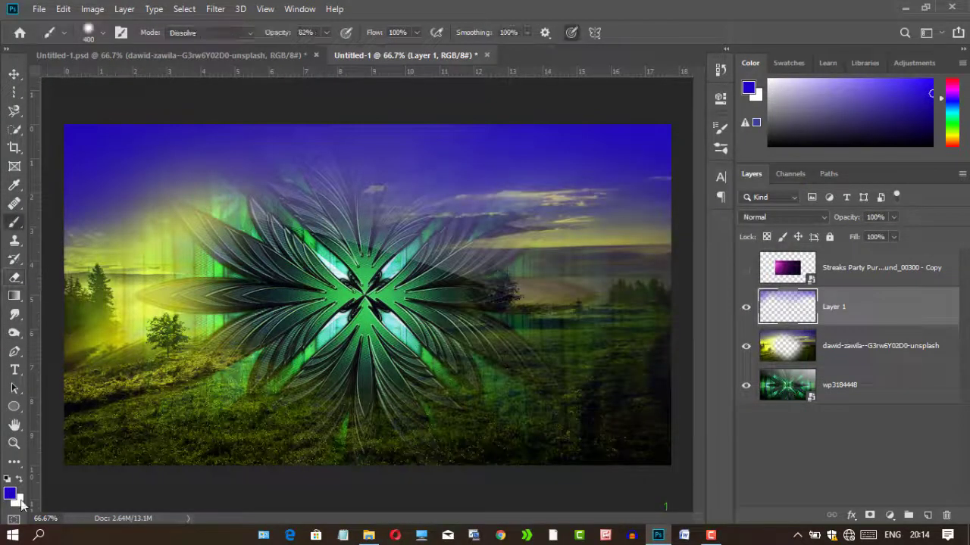
{"action": "left_click", "coordinate": [9, 495]}
{"action": "type", "text": "ff0000"}
{"action": "key", "text": "Return"}
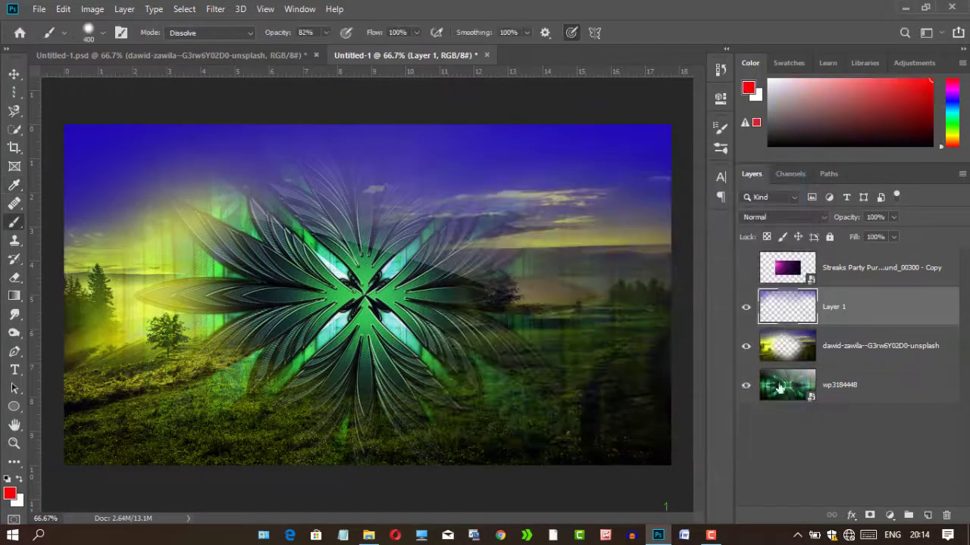
{"action": "left_click", "coordinate": [649, 102]}
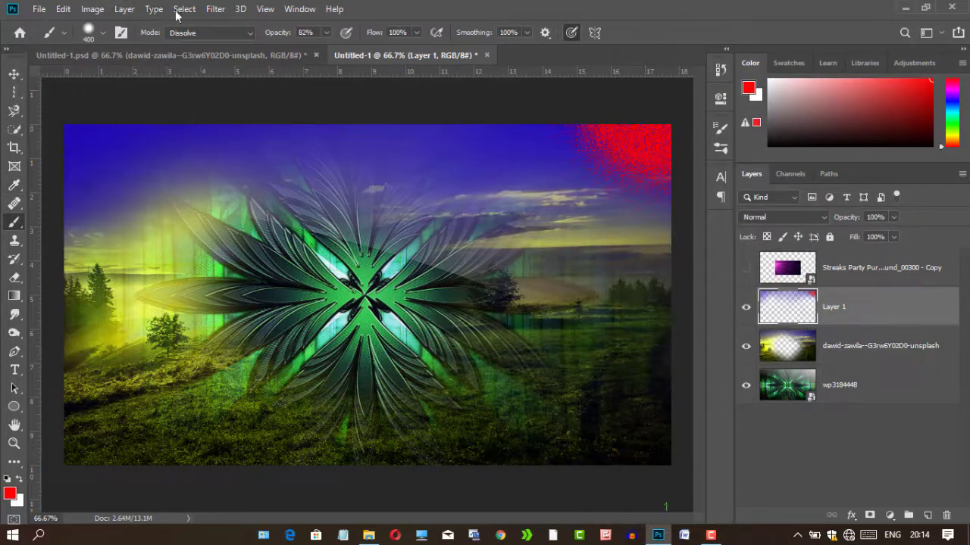
- Blend the red corner spot into the sky with a 199.3-pixel Gaussian Blur on Layer 1
{"action": "left_click", "coordinate": [215, 8]}
{"action": "left_click", "coordinate": [420, 224]}
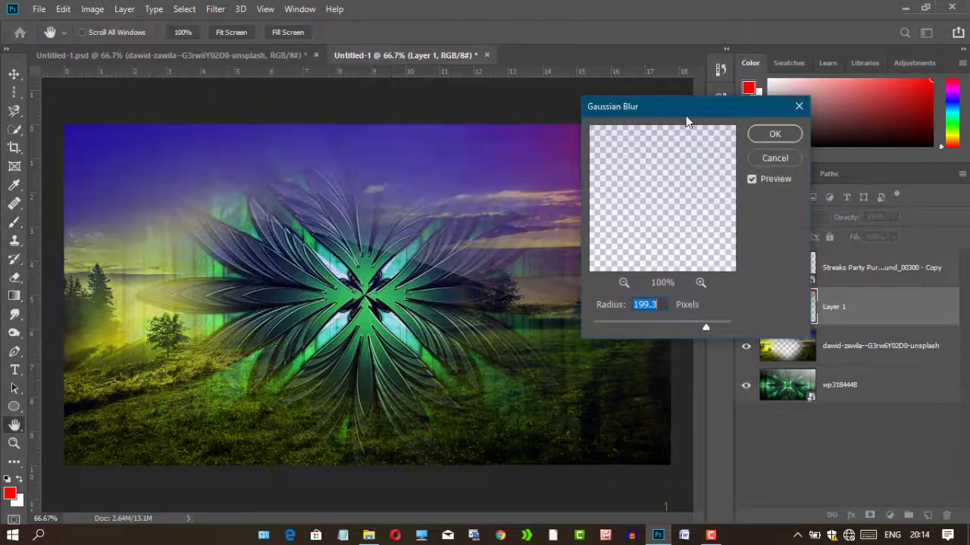
{"action": "left_click", "coordinate": [365, 185]}
- Paint red spots in the image's upper-left corner, along the upper edge left of center, and in the lower-right corner
{"action": "left_click", "coordinate": [113, 133]}
{"action": "left_click", "coordinate": [322, 129]}
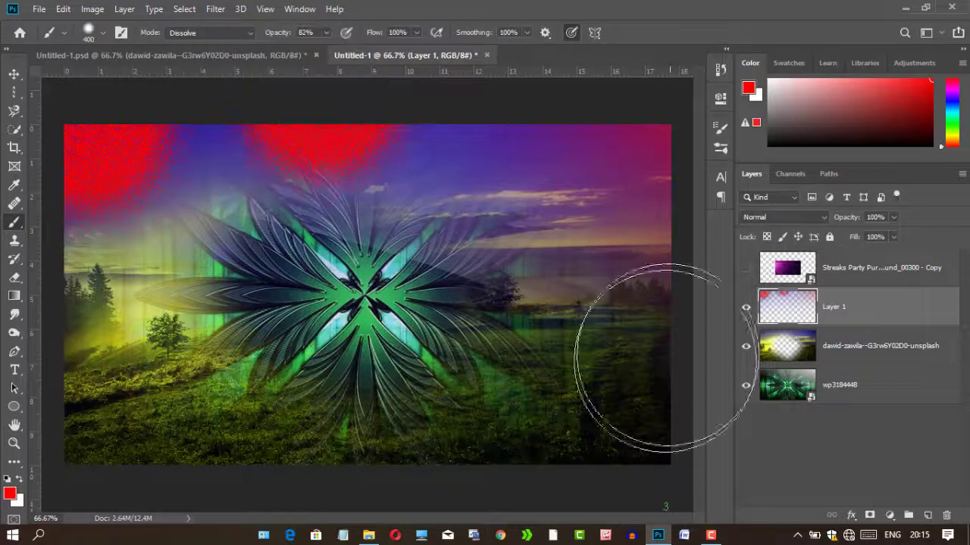
{"action": "left_click", "coordinate": [644, 394]}
{"action": "left_click", "coordinate": [595, 458]}
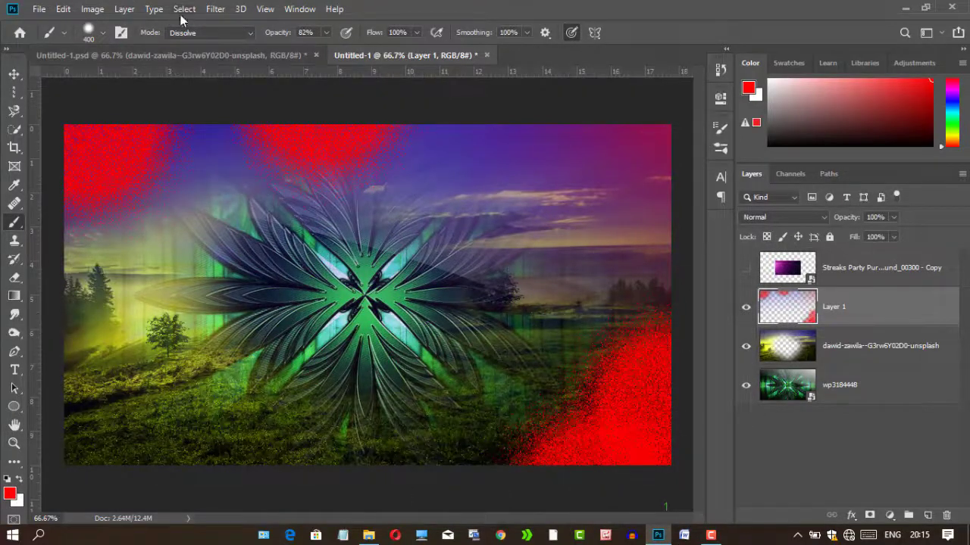
- Soften the newly painted red spots on Layer 1 with a 199.3-pixel Gaussian Blur
{"action": "left_click", "coordinate": [215, 10]}
{"action": "mouse_move", "coordinate": [272, 169]}
{"action": "left_click", "coordinate": [432, 221]}
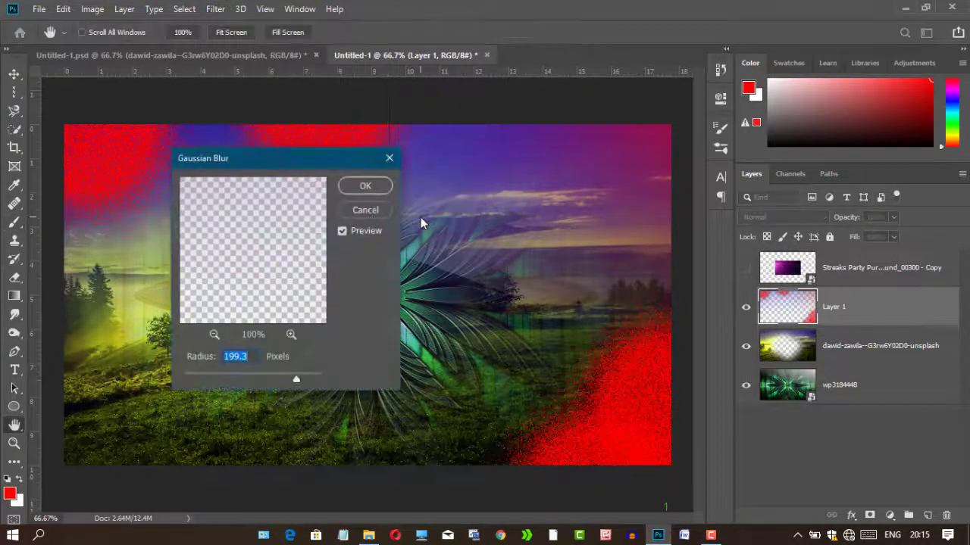
{"action": "left_click_drag", "start_coordinate": [308, 162], "coordinate": [385, 195]}
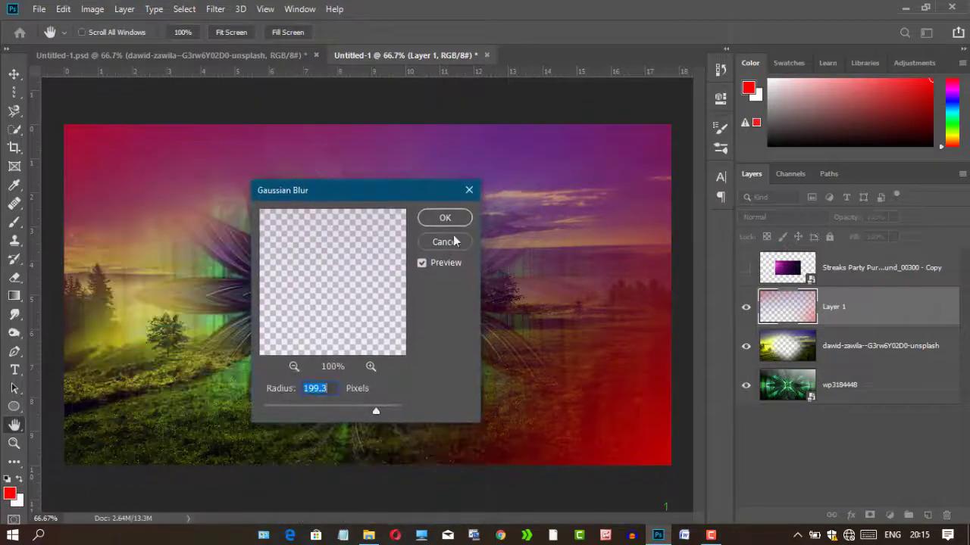
{"action": "left_click", "coordinate": [454, 221]}
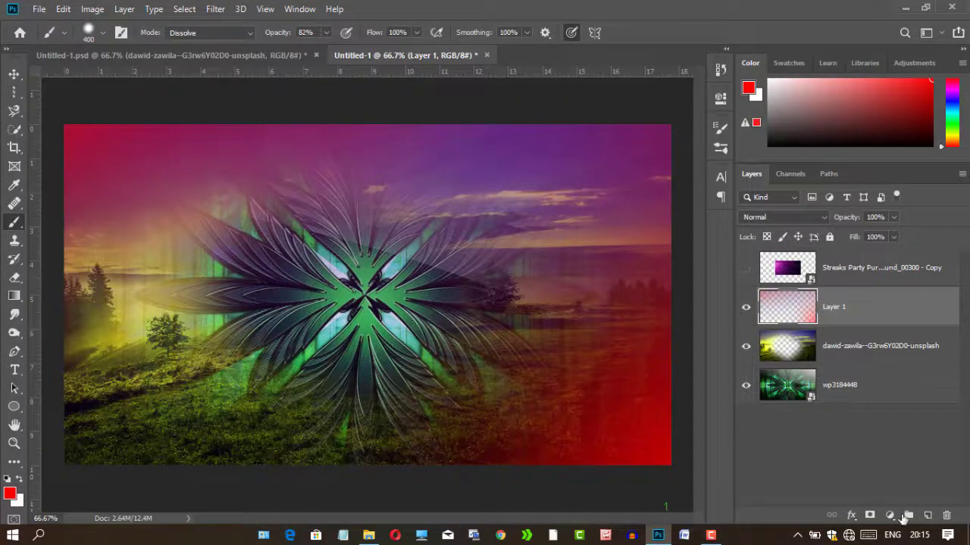
- Check the landscape layer by toggling its visibility and add a new layer above Layer 1
{"action": "left_click", "coordinate": [745, 347]}
{"action": "left_click", "coordinate": [746, 347]}
{"action": "left_click", "coordinate": [927, 516]}
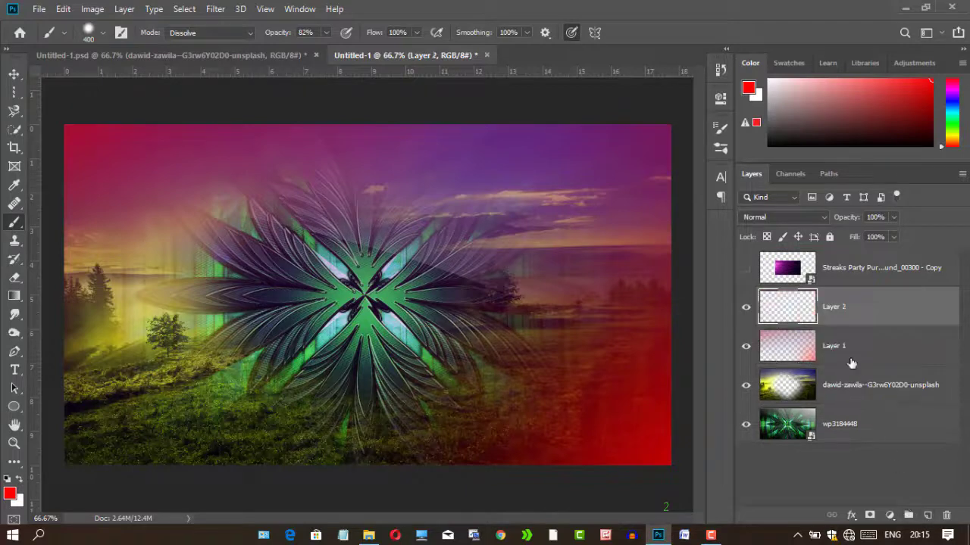
- Add a red brush-script text with the person's first name over the flower
{"action": "left_click", "coordinate": [14, 370]}
{"action": "left_click", "coordinate": [259, 291]}
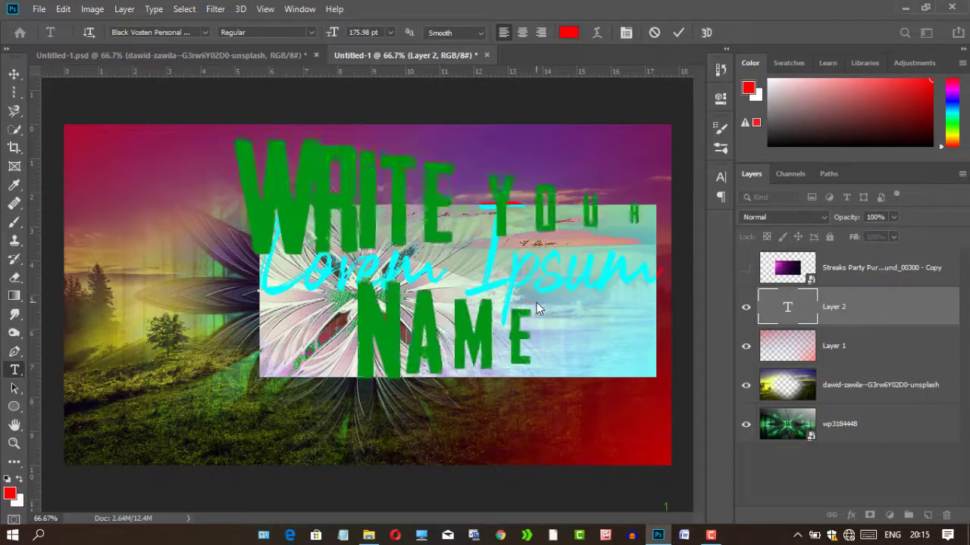
{"action": "key", "text": "BackSpace"}
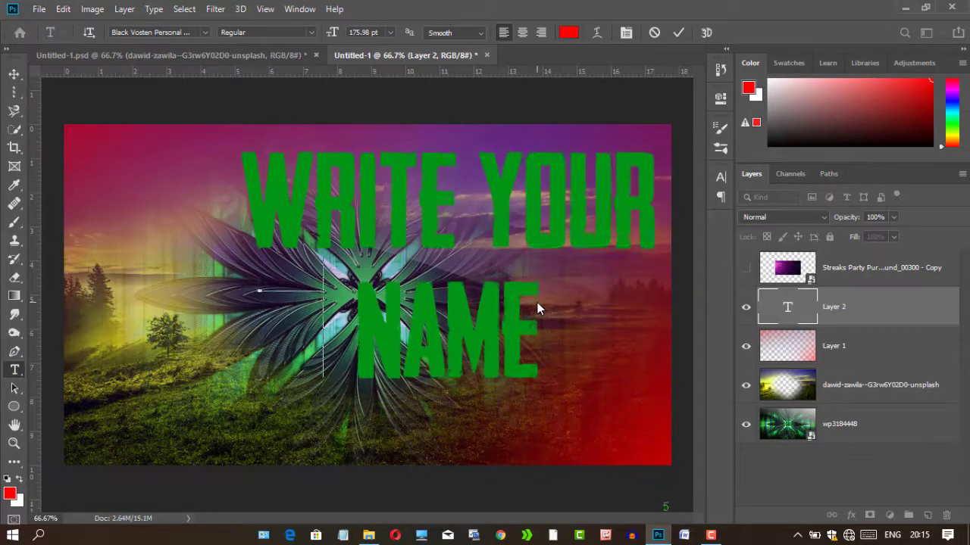
{"action": "type", "text": "Sahil"}
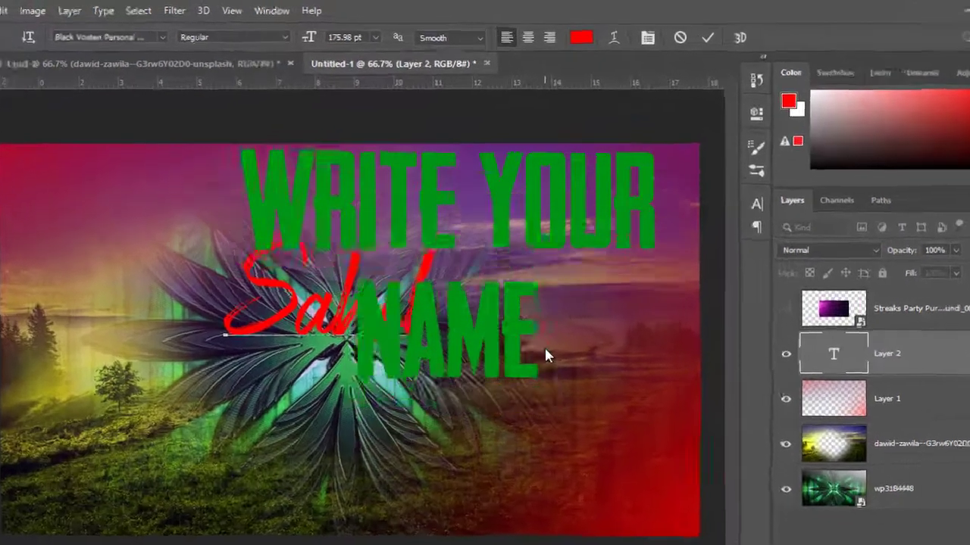
- Set the name text's size to 300.98 pt and move it down onto the flower's center
{"action": "key", "text": "ctrl+a"}
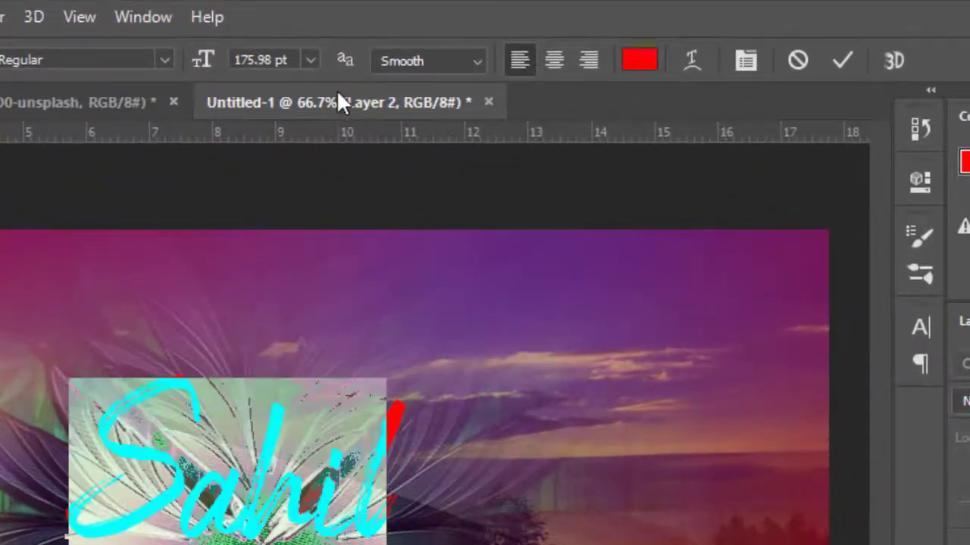
{"action": "left_click_drag", "start_coordinate": [255, 60], "coordinate": [4, 51]}
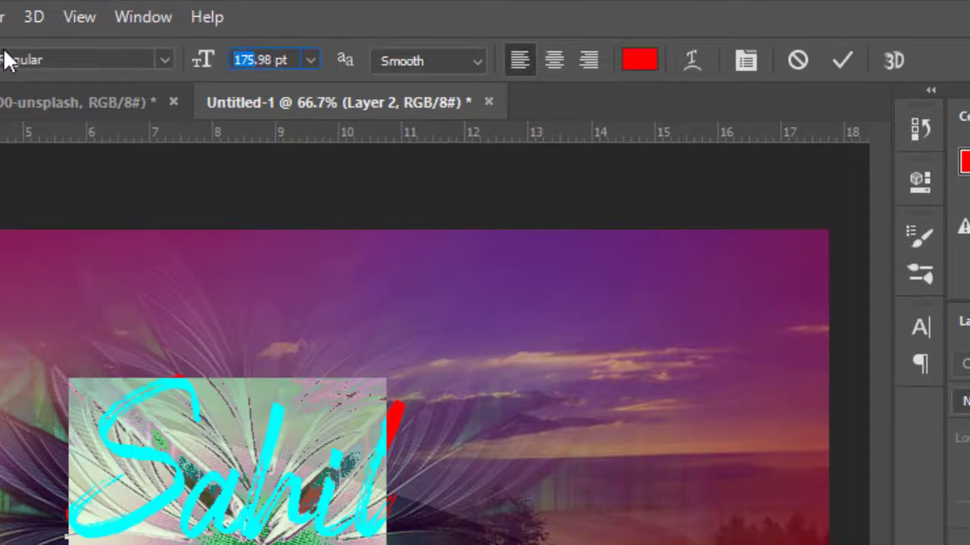
{"action": "type", "text": "300"}
{"action": "key", "text": "Return"}
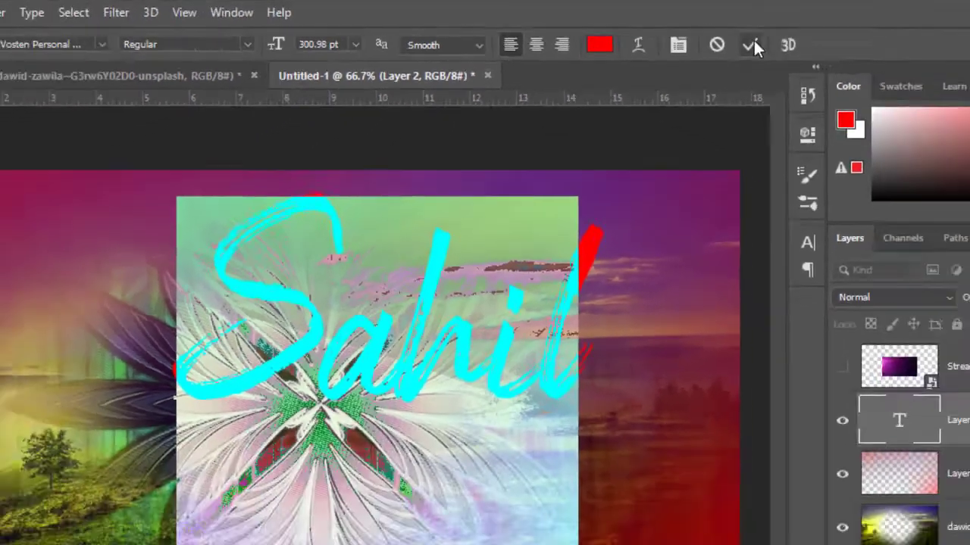
{"action": "left_click", "coordinate": [842, 61]}
{"action": "left_click", "coordinate": [13, 71]}
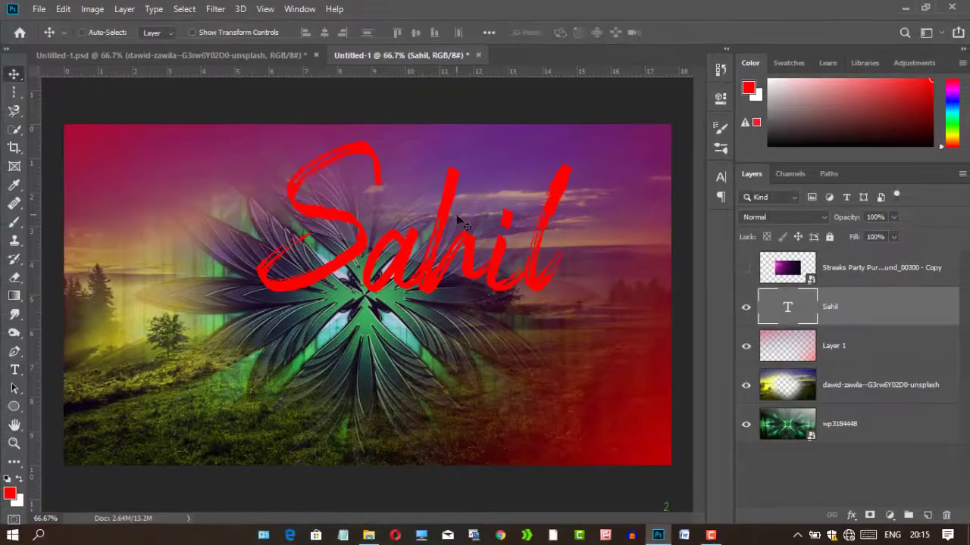
{"action": "left_click_drag", "start_coordinate": [443, 216], "coordinate": [392, 280]}
- Try the name text at 350.98 pt and return its size to 300.98 pt
{"action": "double_click", "coordinate": [392, 281]}
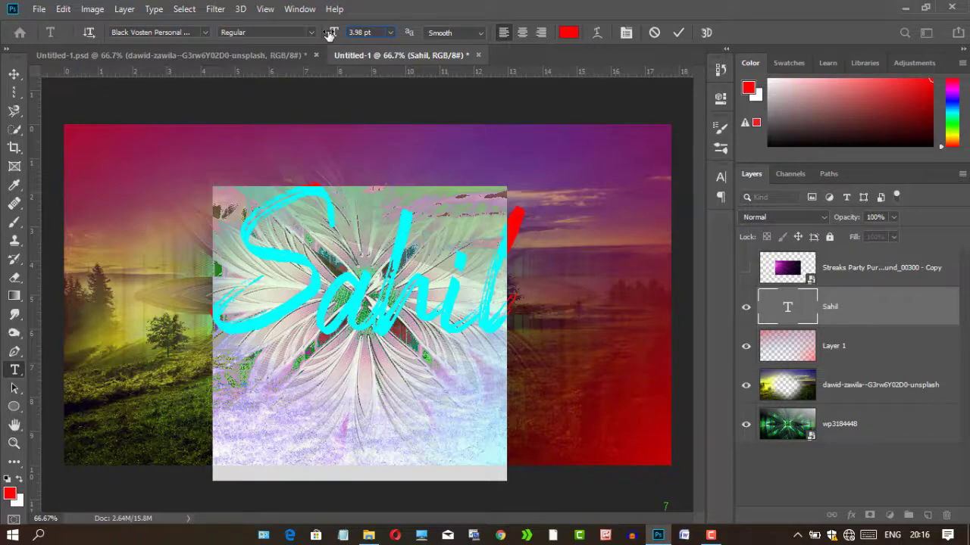
{"action": "type", "text": "0"}
{"action": "key", "text": "Return"}
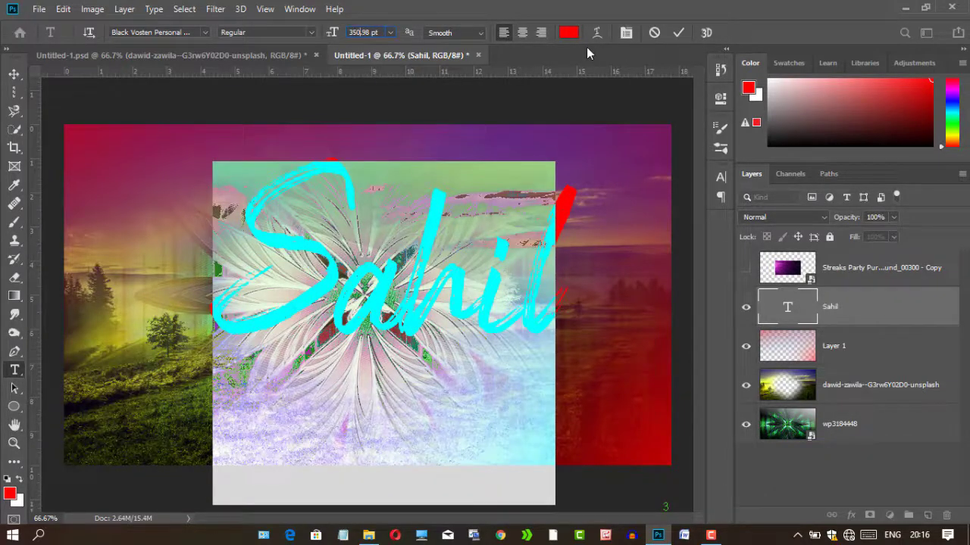
{"action": "type", "text": "00"}
{"action": "key", "text": "Return"}
- Scale the name text to 109.75% with Free Transform and center it horizontally on the canvas at X 640 px
{"action": "key", "text": "ctrl+t"}
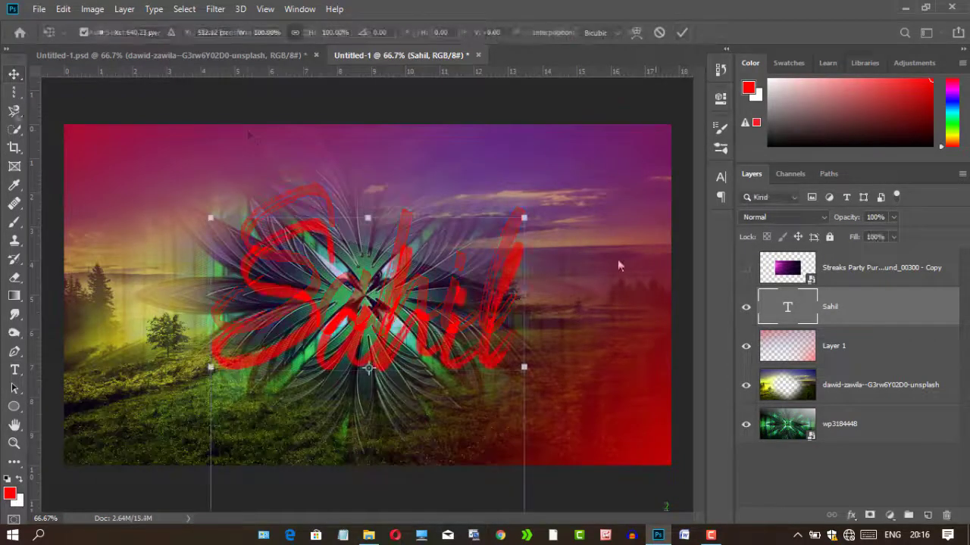
{"action": "left_click_drag", "start_coordinate": [524, 218], "coordinate": [554, 189]}
{"action": "left_click_drag", "start_coordinate": [497, 265], "coordinate": [482, 264]}
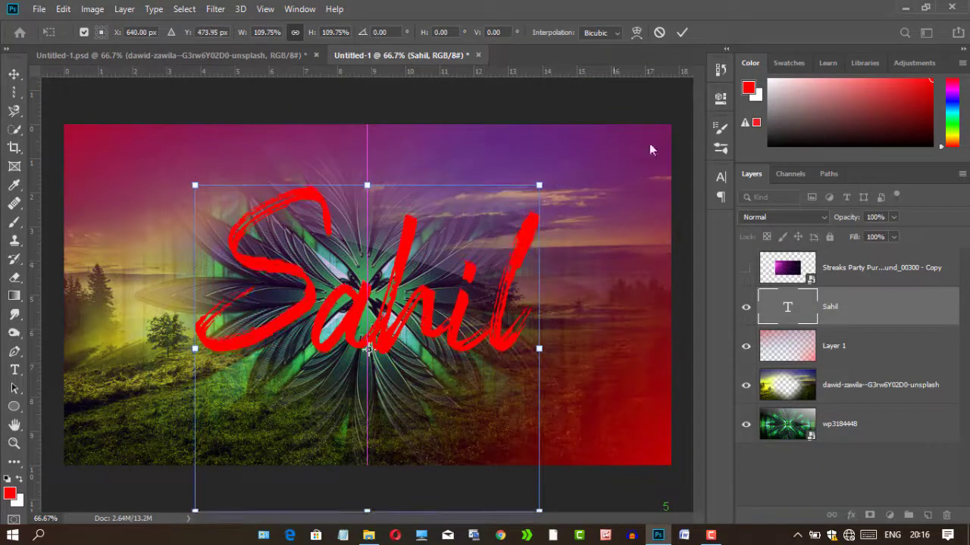
{"action": "left_click", "coordinate": [682, 32]}
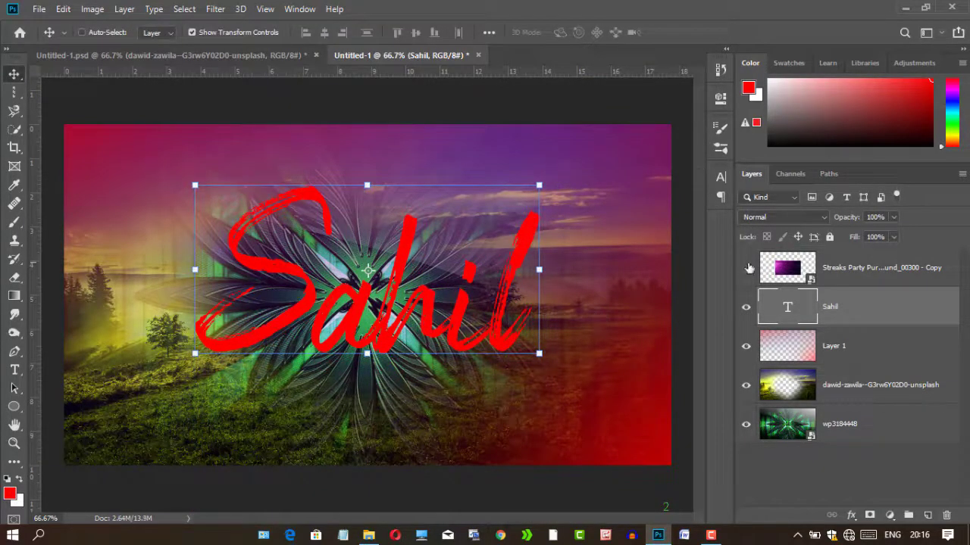
- Change the name text's color to a dark magenta-purple
{"action": "double_click", "coordinate": [469, 273]}
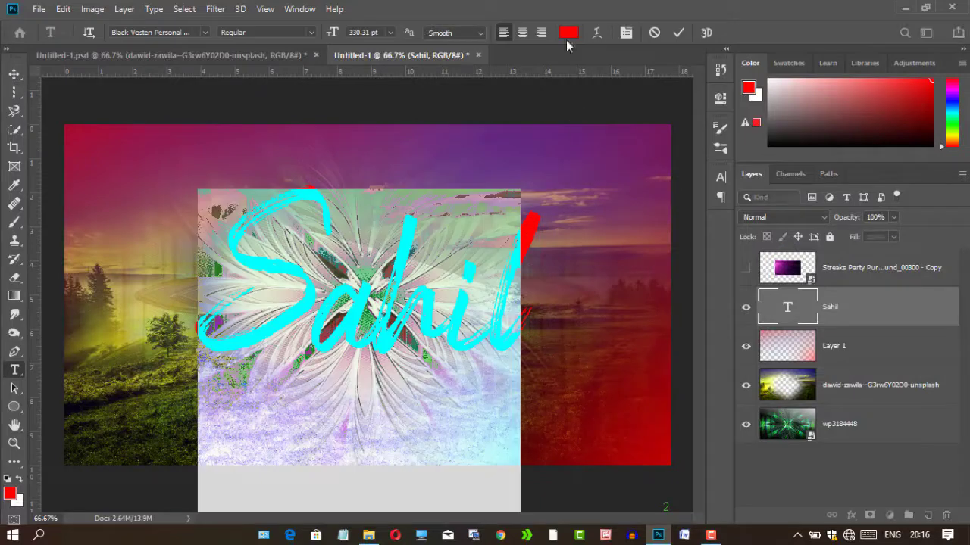
{"action": "left_click", "coordinate": [568, 33]}
{"action": "left_click", "coordinate": [631, 239]}
{"action": "mouse_move", "coordinate": [602, 244]}
{"action": "left_mouse_down"}
{"action": "mouse_move", "coordinate": [602, 272]}
{"action": "mouse_move", "coordinate": [614, 252]}
{"action": "left_mouse_up"}
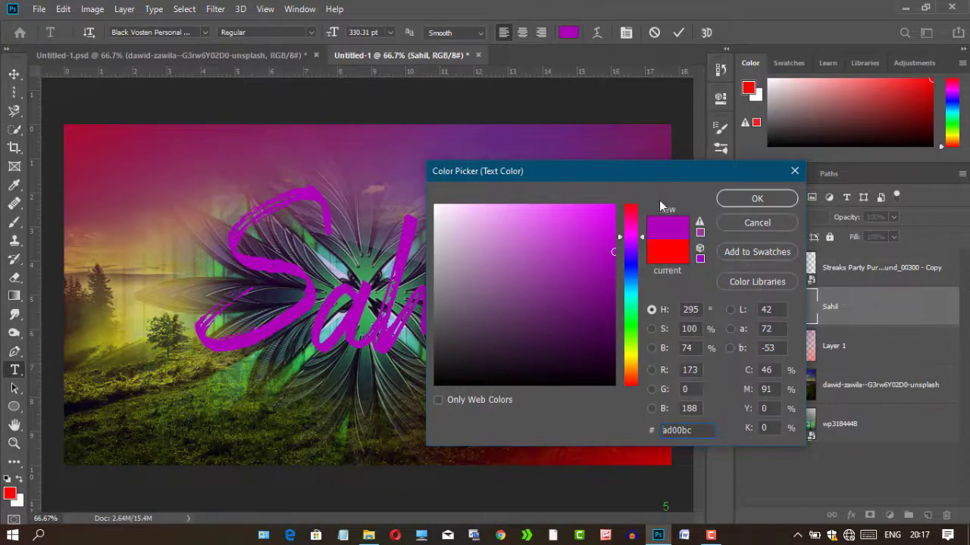
{"action": "left_click_drag", "start_coordinate": [663, 174], "coordinate": [562, 391]}
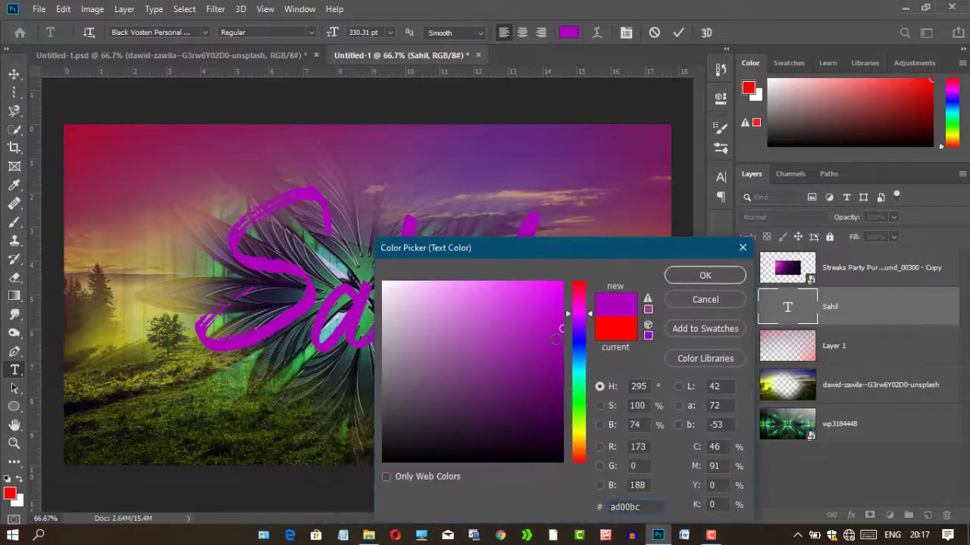
{"action": "mouse_move", "coordinate": [555, 341]}
{"action": "left_mouse_down"}
{"action": "mouse_move", "coordinate": [550, 364]}
{"action": "mouse_move", "coordinate": [560, 342]}
{"action": "left_mouse_up"}
{"action": "left_click", "coordinate": [574, 310]}
{"action": "left_click", "coordinate": [710, 279]}
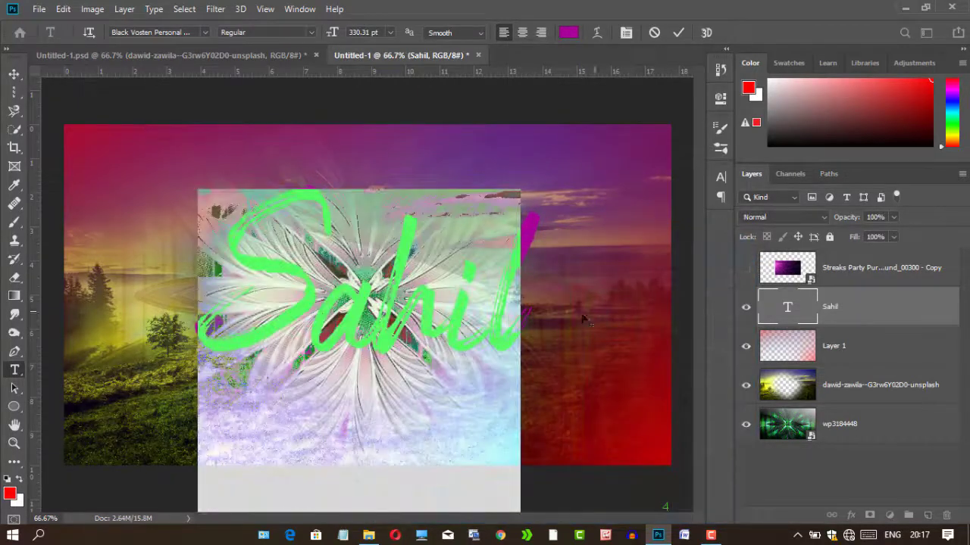
{"action": "left_click", "coordinate": [677, 34]}
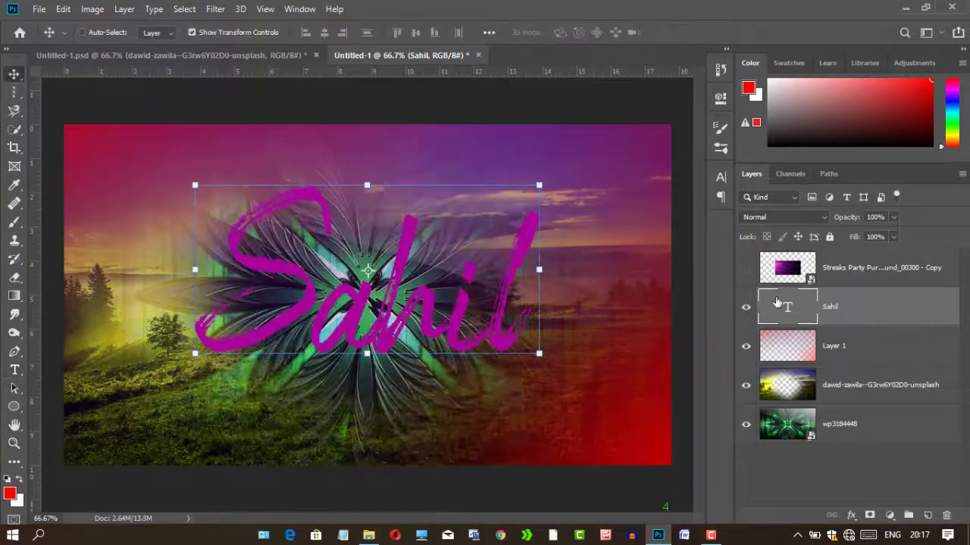
- Rasterize the name text layer and add an Inner Bevel effect with Chisel Hard technique, 1000% depth and 250 px size
{"action": "right_click", "coordinate": [837, 313]}
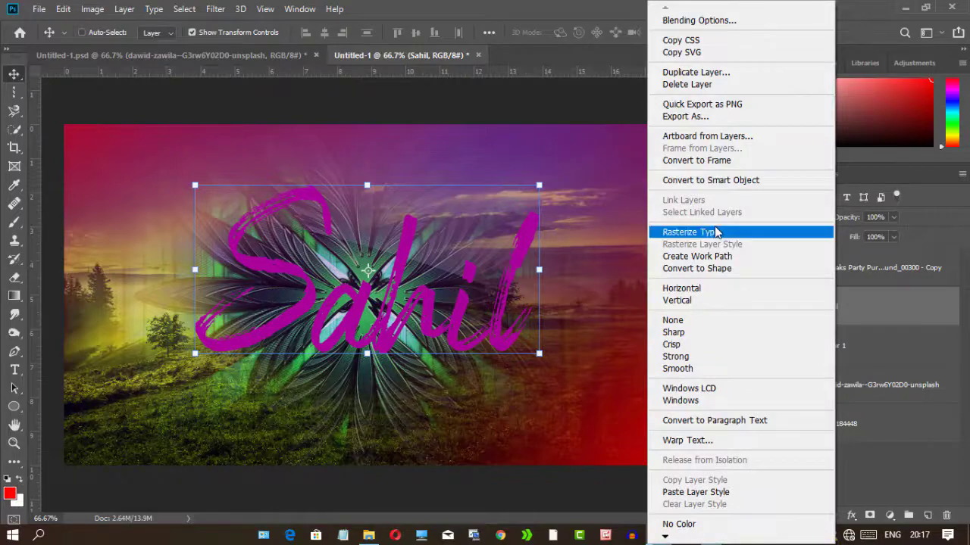
{"action": "left_click", "coordinate": [837, 314]}
{"action": "right_click", "coordinate": [838, 314]}
{"action": "left_click", "coordinate": [765, 21]}
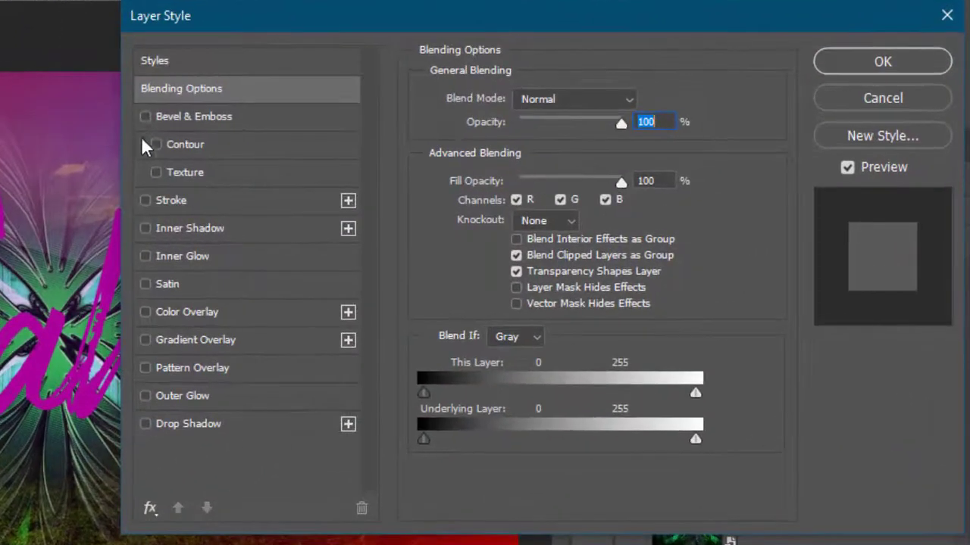
{"action": "left_click", "coordinate": [404, 153]}
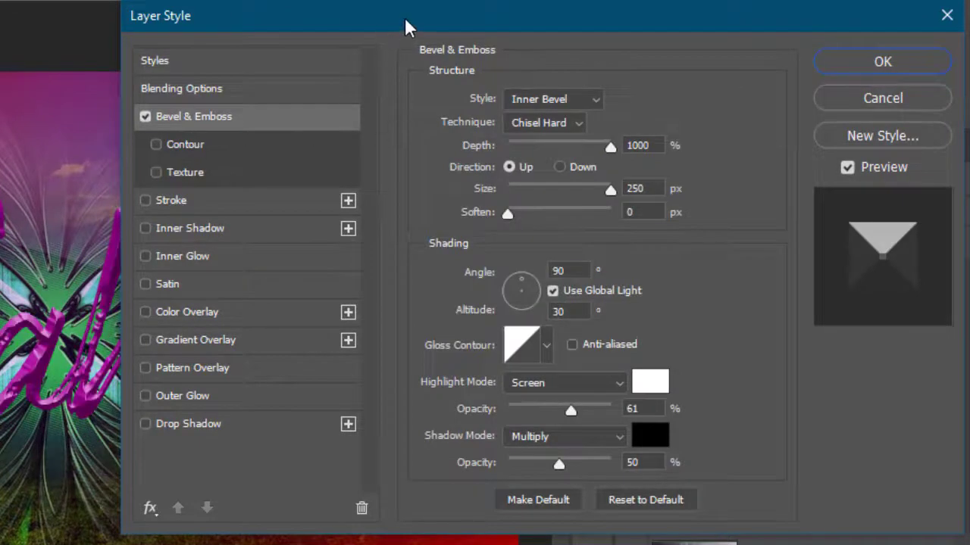
{"action": "left_click_drag", "start_coordinate": [404, 17], "coordinate": [625, 4]}
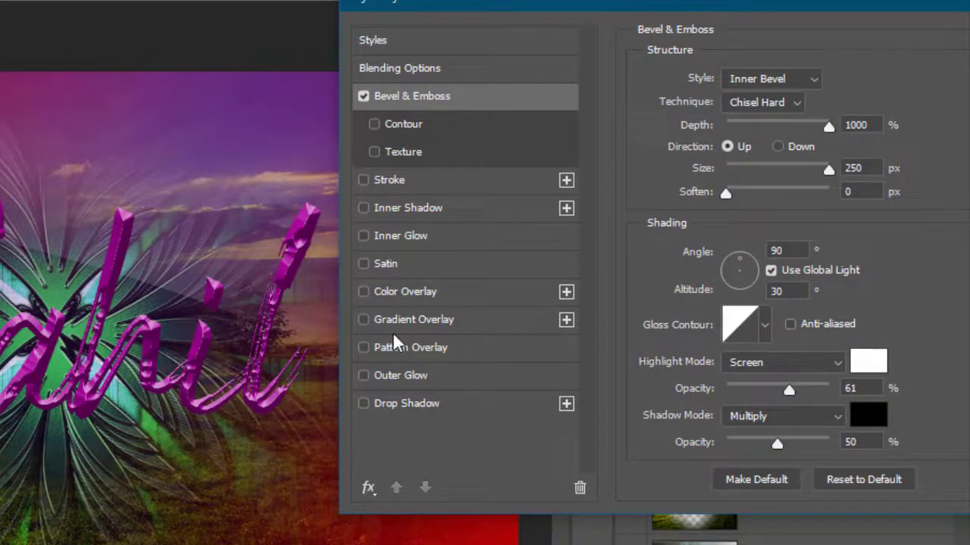
- Add a teal Dissolve drop shadow to the name layer with 10 px distance, 100% spread, 3 px size and 43% noise
{"action": "left_click", "coordinate": [368, 405]}
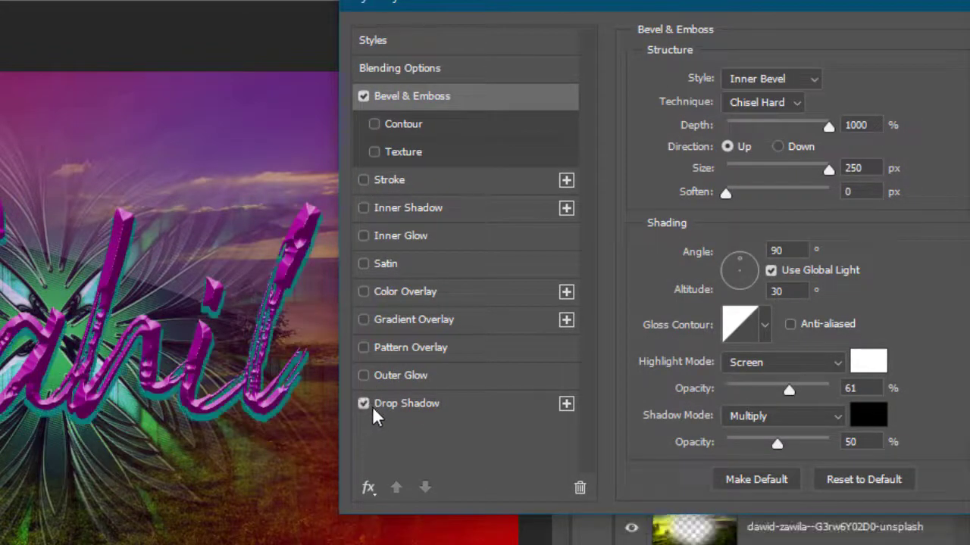
{"action": "left_click", "coordinate": [449, 378]}
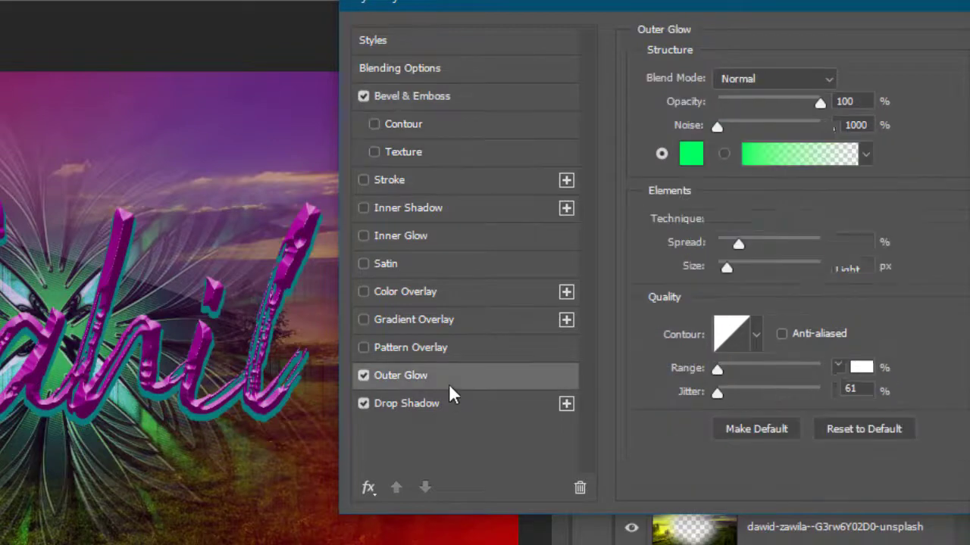
{"action": "left_click", "coordinate": [447, 400]}
{"action": "left_click", "coordinate": [363, 376]}
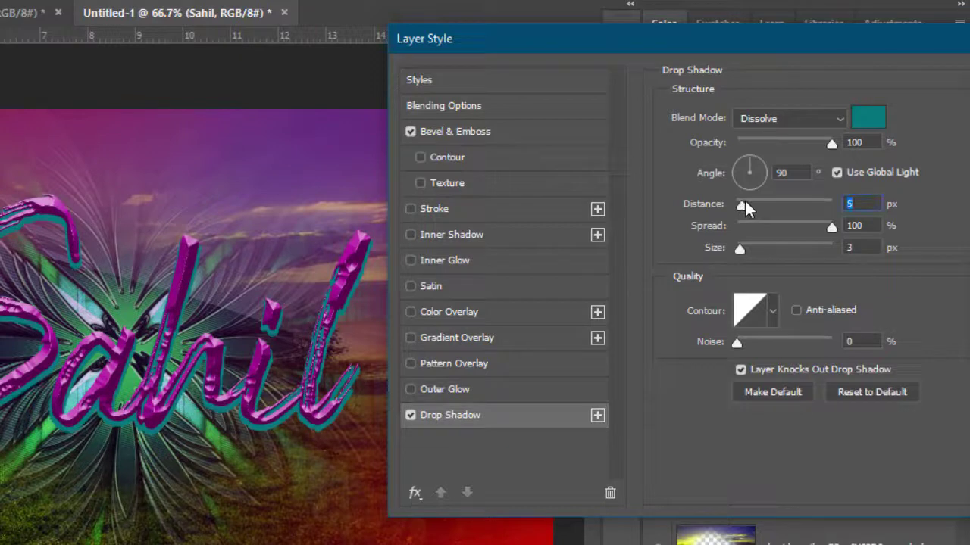
{"action": "mouse_move", "coordinate": [745, 203]}
{"action": "left_mouse_down"}
{"action": "mouse_move", "coordinate": [758, 205]}
{"action": "mouse_move", "coordinate": [748, 204]}
{"action": "left_mouse_up"}
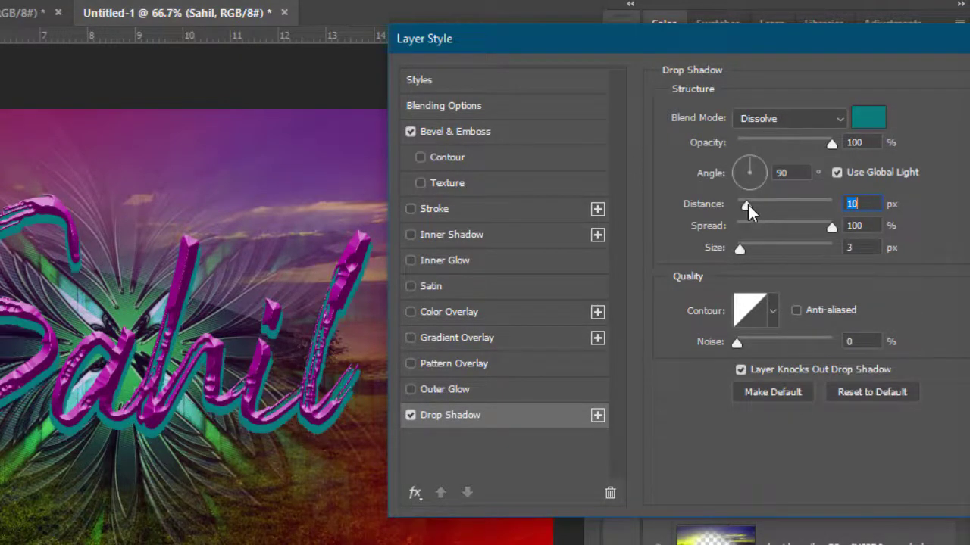
{"action": "left_click", "coordinate": [780, 118]}
{"action": "left_click", "coordinate": [784, 134]}
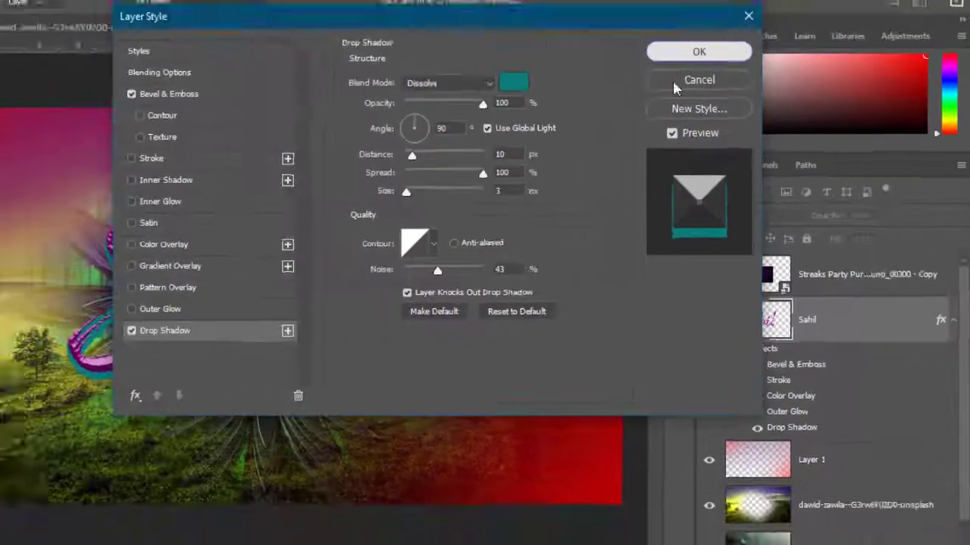
{"action": "left_click", "coordinate": [617, 5]}
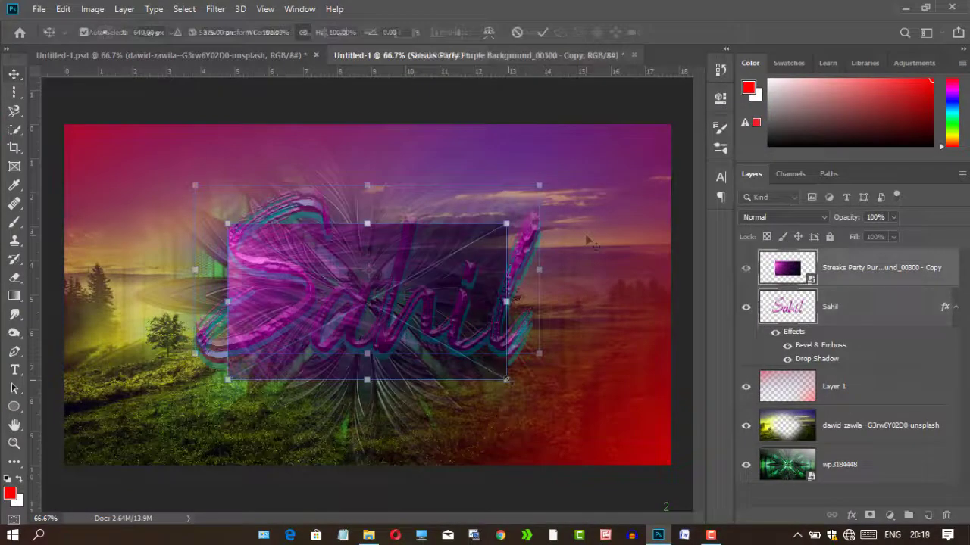
- Enlarge the purple streaks image to 152.88% width and 161.45% height and move its layer below the name layer
{"action": "left_click_drag", "start_coordinate": [523, 390], "coordinate": [580, 428]}
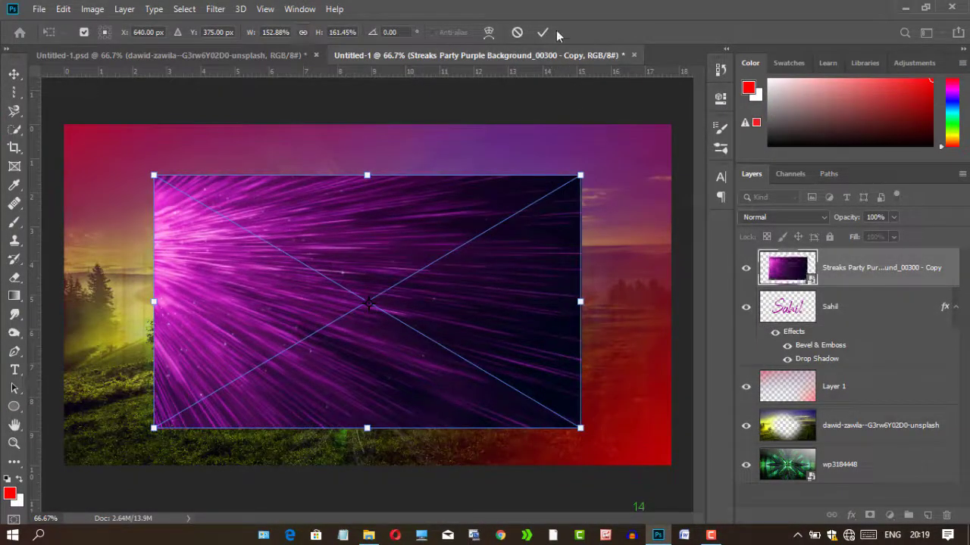
{"action": "left_click", "coordinate": [545, 31]}
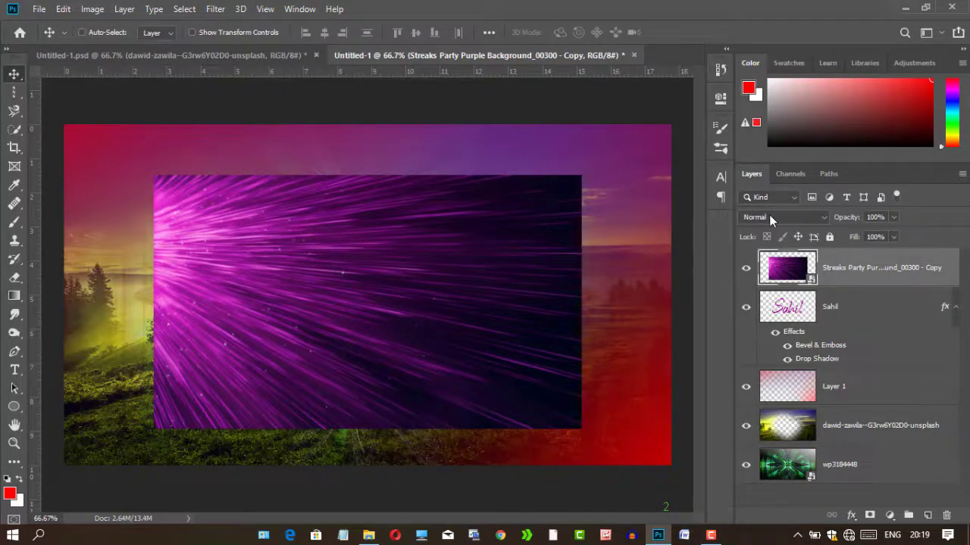
{"action": "left_click_drag", "start_coordinate": [893, 218], "coordinate": [841, 233]}
{"action": "left_click_drag", "start_coordinate": [787, 275], "coordinate": [788, 347]}
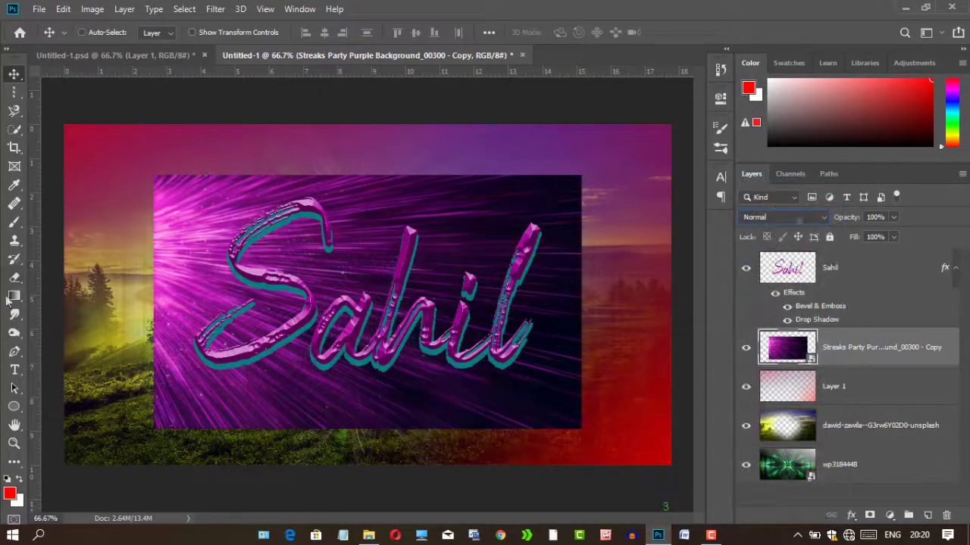
- Rasterize the purple streaks layer and erase its hard rectangular edges with a soft eraser
{"action": "left_click", "coordinate": [13, 277]}
{"action": "left_click", "coordinate": [489, 244]}
{"action": "left_click", "coordinate": [465, 218]}
{"action": "mouse_move", "coordinate": [583, 162]}
{"action": "left_mouse_down"}
{"action": "mouse_move", "coordinate": [580, 151]}
{"action": "mouse_move", "coordinate": [502, 164]}
{"action": "mouse_move", "coordinate": [545, 142]}
{"action": "mouse_move", "coordinate": [288, 147]}
{"action": "mouse_move", "coordinate": [149, 171]}
{"action": "mouse_move", "coordinate": [144, 345]}
{"action": "mouse_move", "coordinate": [336, 444]}
{"action": "mouse_move", "coordinate": [584, 461]}
{"action": "mouse_move", "coordinate": [553, 414]}
{"action": "mouse_move", "coordinate": [606, 281]}
{"action": "mouse_move", "coordinate": [650, 299]}
{"action": "left_mouse_up"}
{"action": "key", "text": "bracketleft"}
{"action": "key", "text": "bracketleft"}
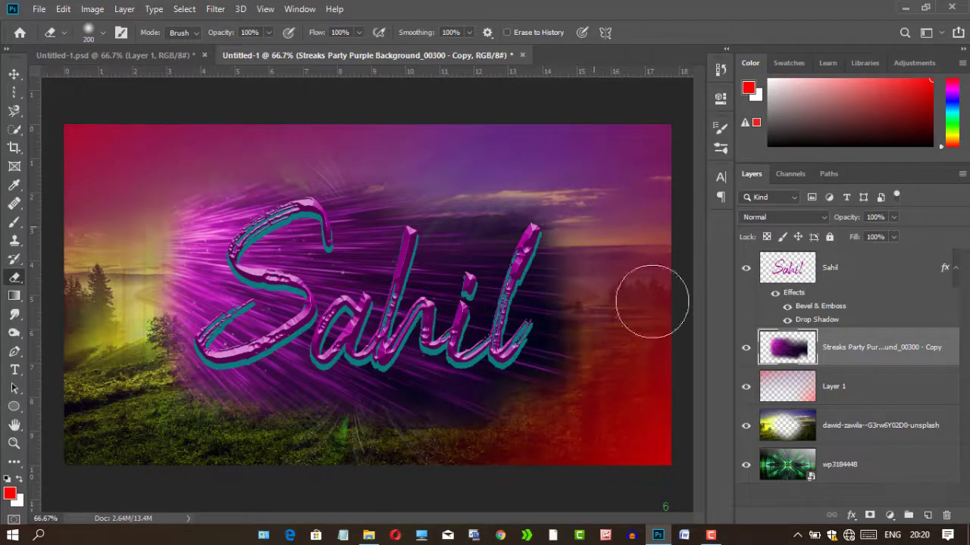
- Check the finished sample artwork in the other document and erase more of the streaks' outer area with a 250 px eraser
{"action": "key", "text": "bracketright"}
{"action": "left_click", "coordinate": [152, 56]}
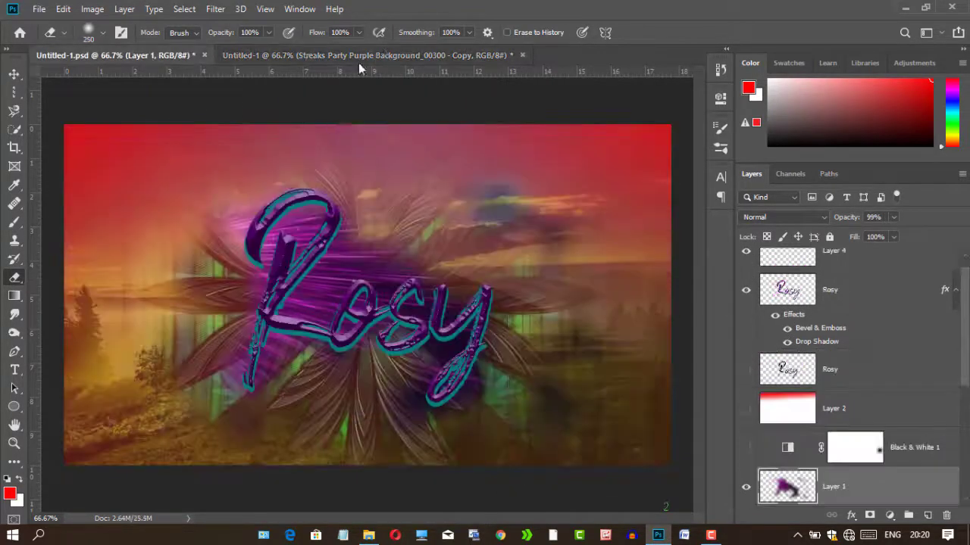
{"action": "left_click", "coordinate": [359, 59]}
{"action": "mouse_move", "coordinate": [347, 165]}
{"action": "left_mouse_down"}
{"action": "mouse_move", "coordinate": [115, 299]}
{"action": "mouse_move", "coordinate": [186, 293]}
{"action": "mouse_move", "coordinate": [192, 278]}
{"action": "mouse_move", "coordinate": [153, 386]}
{"action": "mouse_move", "coordinate": [466, 450]}
{"action": "mouse_move", "coordinate": [438, 441]}
{"action": "mouse_move", "coordinate": [483, 421]}
{"action": "mouse_move", "coordinate": [459, 436]}
{"action": "left_mouse_up"}
- Erase leftover dark streaks beside and below the name's last letter with a 45 px eraser
{"action": "key", "text": "bracketleft"}
{"action": "key", "text": "bracketleft"}
{"action": "key", "text": "bracketleft"}
{"action": "key", "text": "bracketleft"}
{"action": "key", "text": "bracketleft"}
{"action": "key", "text": "bracketleft"}
{"action": "key", "text": "bracketleft"}
{"action": "key", "text": "bracketleft"}
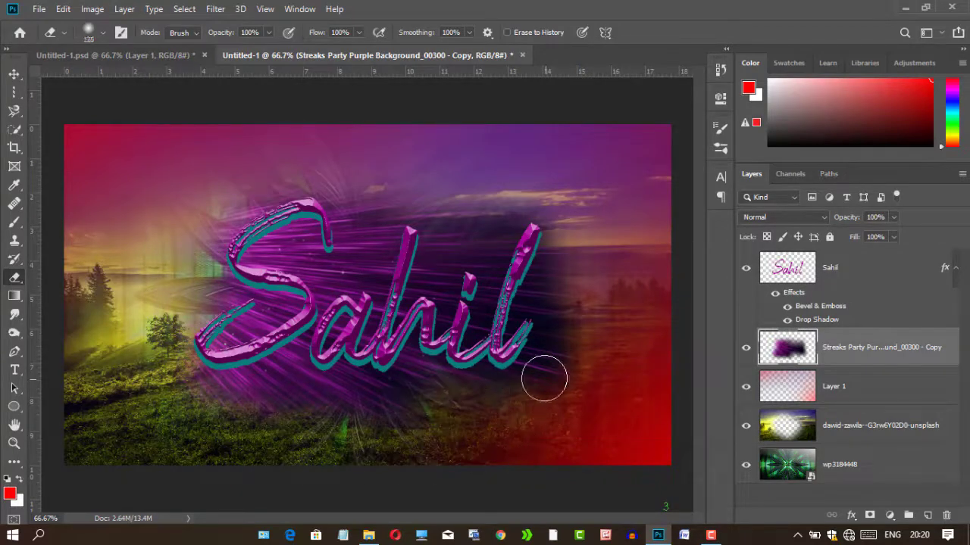
{"action": "scroll", "coordinate": [552, 390], "scroll_direction": "up", "scroll_amount": 5}
{"action": "scroll", "coordinate": [597, 380], "scroll_direction": "up", "scroll_amount": 4}
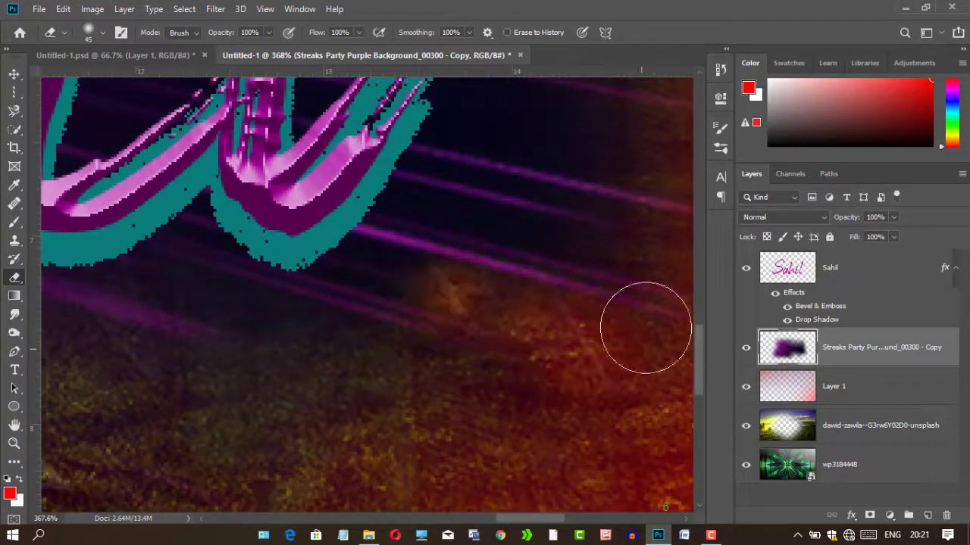
{"action": "scroll", "coordinate": [550, 231], "scroll_direction": "up", "scroll_amount": 10}
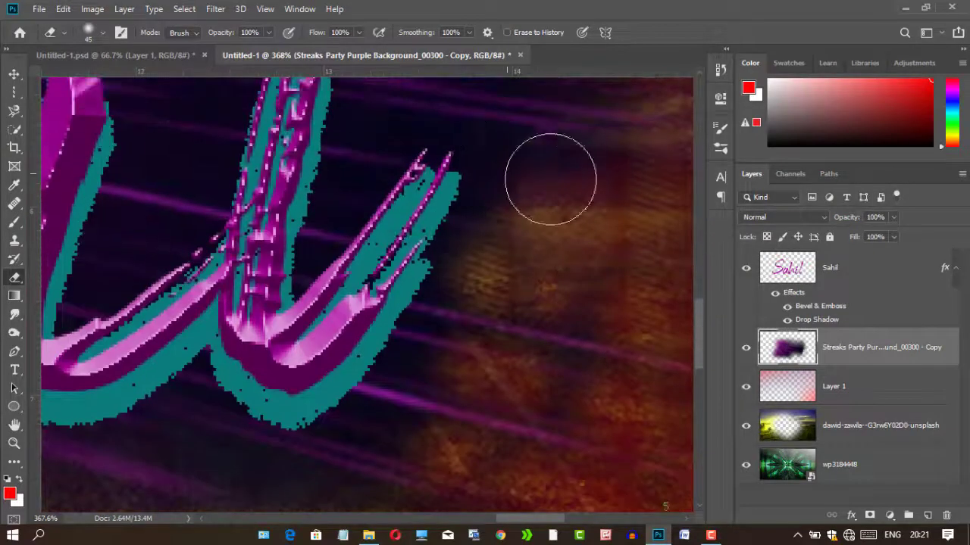
{"action": "scroll", "coordinate": [400, 379], "scroll_direction": "up", "scroll_amount": 3}
{"action": "scroll", "coordinate": [455, 402], "scroll_direction": "down", "scroll_amount": 5}
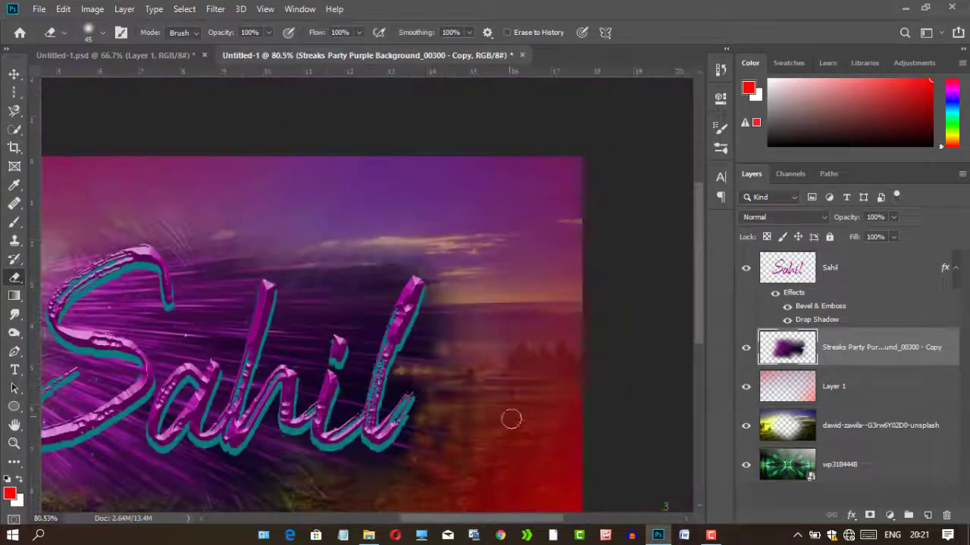
{"action": "scroll", "coordinate": [400, 234], "scroll_direction": "up", "scroll_amount": 5}
{"action": "scroll", "coordinate": [291, 251], "scroll_direction": "down", "scroll_amount": 5}
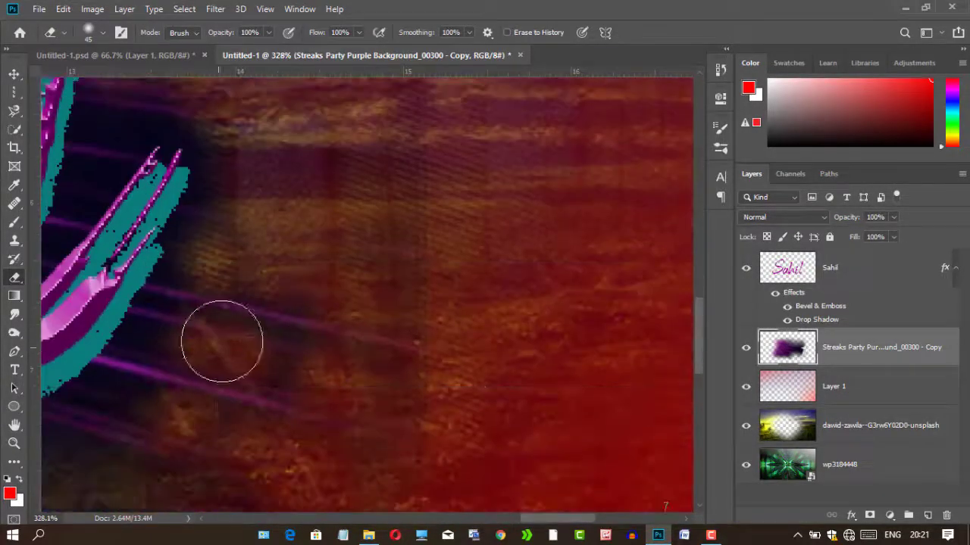
{"action": "scroll", "coordinate": [392, 312], "scroll_direction": "down", "scroll_amount": 5}
{"action": "scroll", "coordinate": [392, 312], "scroll_direction": "up", "scroll_amount": 2}
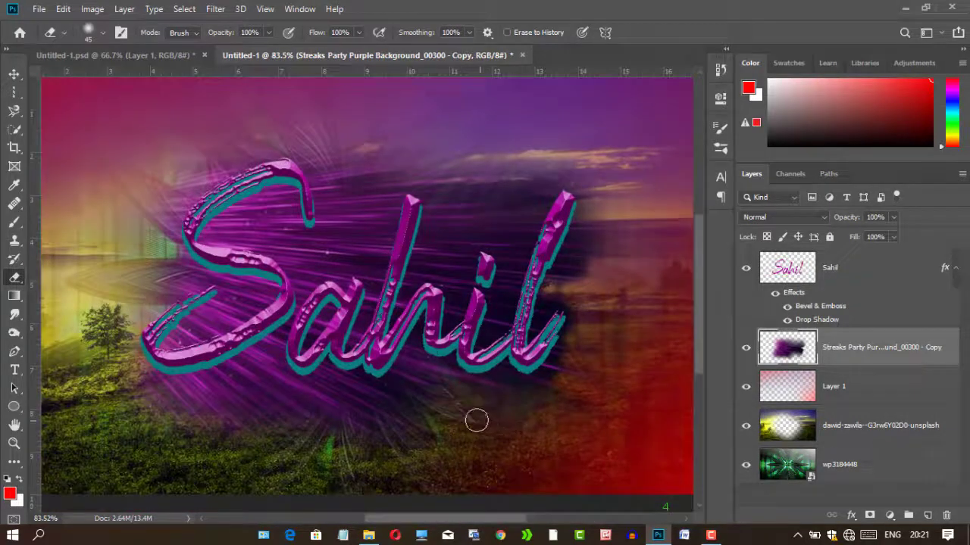
- Erase streaks over the flower's upper, lower and left petals with a soft eraser of about 400 px
{"action": "key", "text": "bracketright"}
{"action": "key", "text": "bracketright"}
{"action": "key", "text": "bracketright"}
{"action": "key", "text": "bracketright"}
{"action": "key", "text": "bracketright"}
{"action": "key", "text": "bracketright"}
{"action": "key", "text": "bracketright"}
{"action": "key", "text": "bracketright"}
{"action": "key", "text": "bracketright"}
{"action": "key", "text": "bracketright"}
{"action": "key", "text": "bracketright"}
{"action": "key", "text": "bracketright"}
{"action": "key", "text": "bracketright"}
{"action": "key", "text": "bracketright"}
{"action": "key", "text": "bracketright"}
{"action": "key", "text": "bracketleft"}
{"action": "key", "text": "bracketleft"}
{"action": "mouse_move", "coordinate": [368, 402]}
{"action": "left_mouse_down"}
{"action": "mouse_move", "coordinate": [239, 427]}
{"action": "mouse_move", "coordinate": [359, 458]}
{"action": "mouse_move", "coordinate": [629, 485]}
{"action": "mouse_move", "coordinate": [396, 471]}
{"action": "mouse_move", "coordinate": [554, 215]}
{"action": "mouse_move", "coordinate": [391, 183]}
{"action": "mouse_move", "coordinate": [326, 190]}
{"action": "mouse_move", "coordinate": [353, 168]}
{"action": "left_mouse_up"}
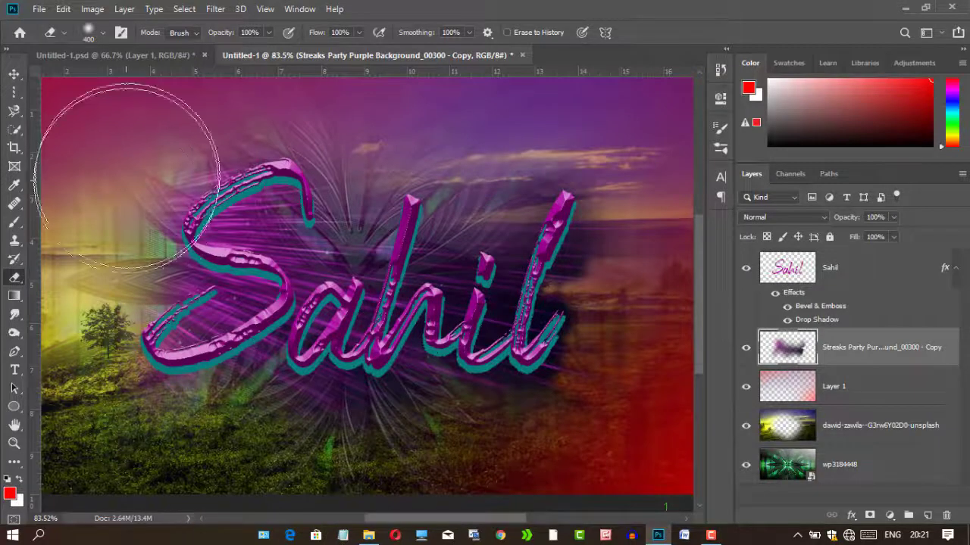
{"action": "mouse_move", "coordinate": [129, 175]}
{"action": "left_mouse_down"}
{"action": "mouse_move", "coordinate": [172, 167]}
{"action": "mouse_move", "coordinate": [191, 182]}
{"action": "mouse_move", "coordinate": [161, 289]}
{"action": "left_mouse_up"}
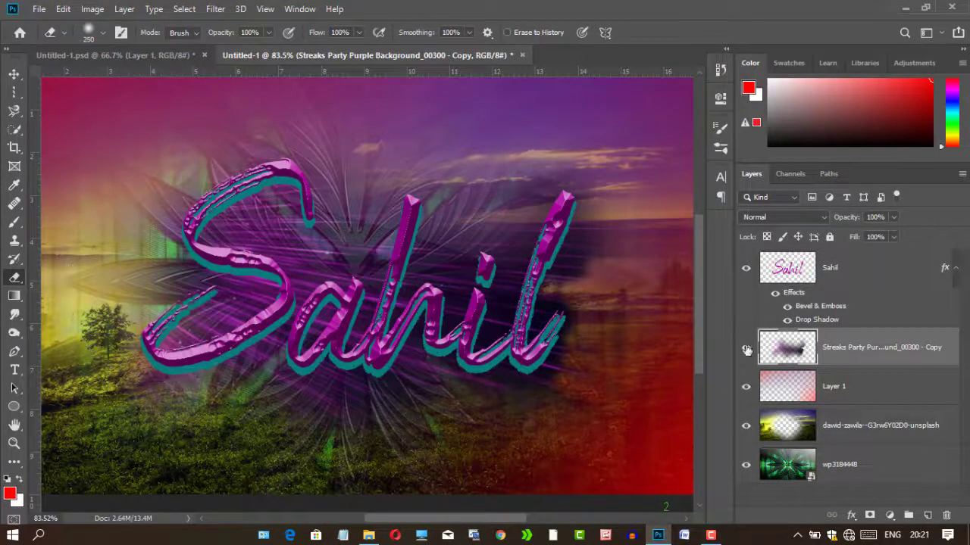
{"action": "key", "text": "bracketleft"}
{"action": "key", "text": "bracketleft"}
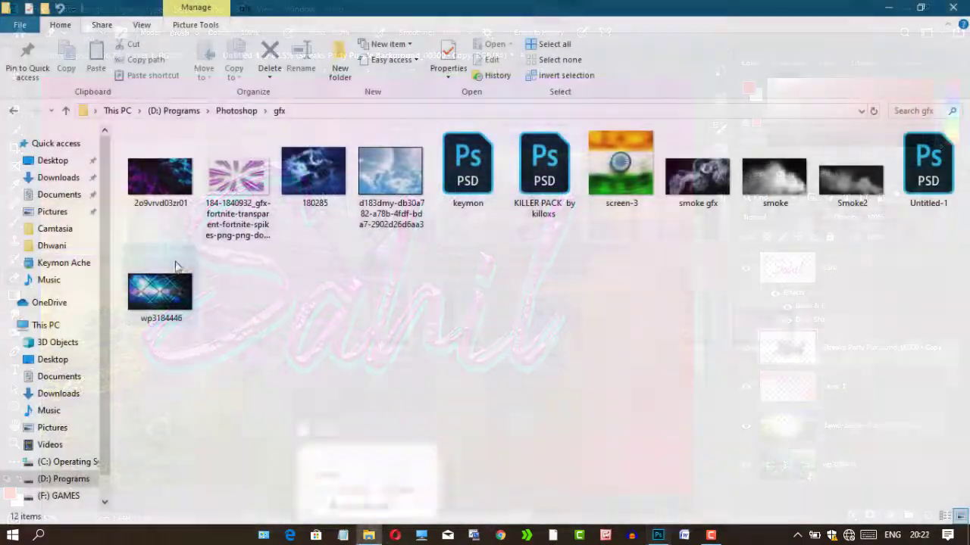
- Place the wp3184446 image from the gfx folder above the purple streaks layer at 66.67% scale
{"action": "left_click_drag", "start_coordinate": [173, 265], "coordinate": [600, 455]}
{"action": "left_click_drag", "start_coordinate": [158, 297], "coordinate": [567, 340]}
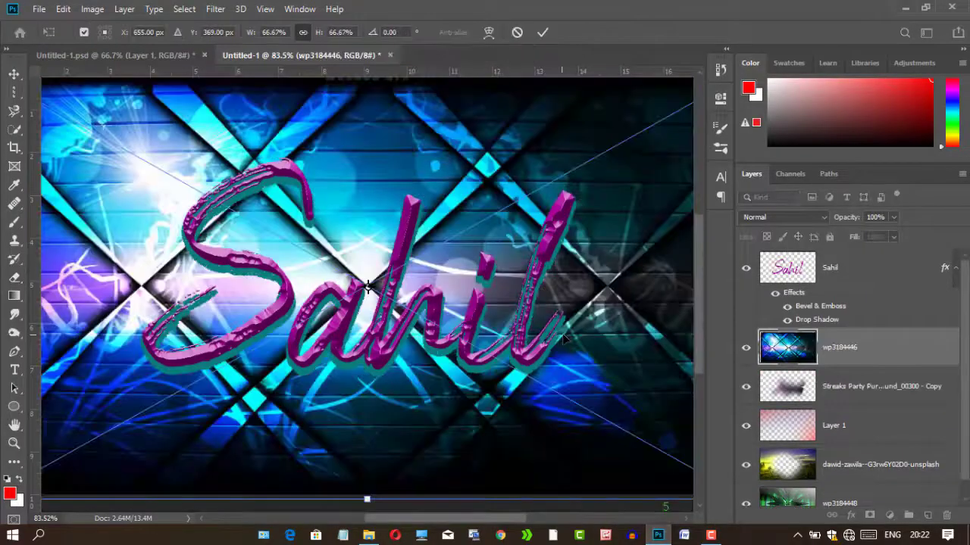
{"action": "key", "text": "Return"}
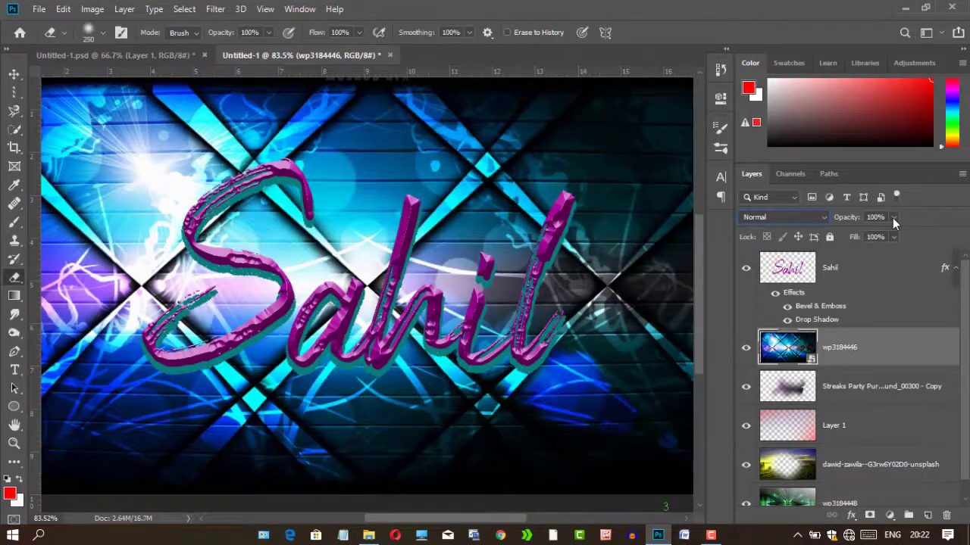
- Set the wp3184446 layer's opacity to 5% and its blend mode to Normal
{"action": "left_click_drag", "start_coordinate": [893, 217], "coordinate": [867, 236]}
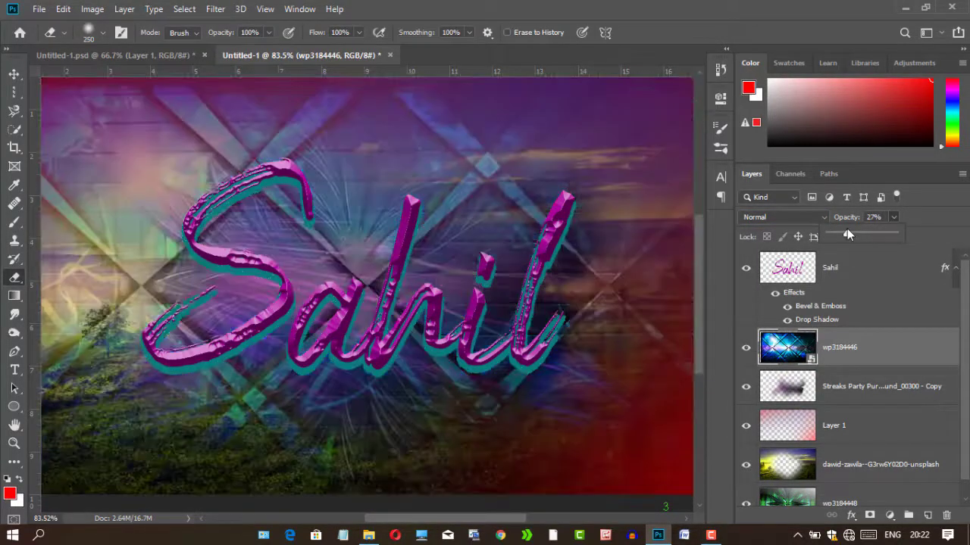
{"action": "mouse_move", "coordinate": [846, 231]}
{"action": "left_mouse_down"}
{"action": "mouse_move", "coordinate": [828, 232]}
{"action": "mouse_move", "coordinate": [836, 237]}
{"action": "left_mouse_up"}
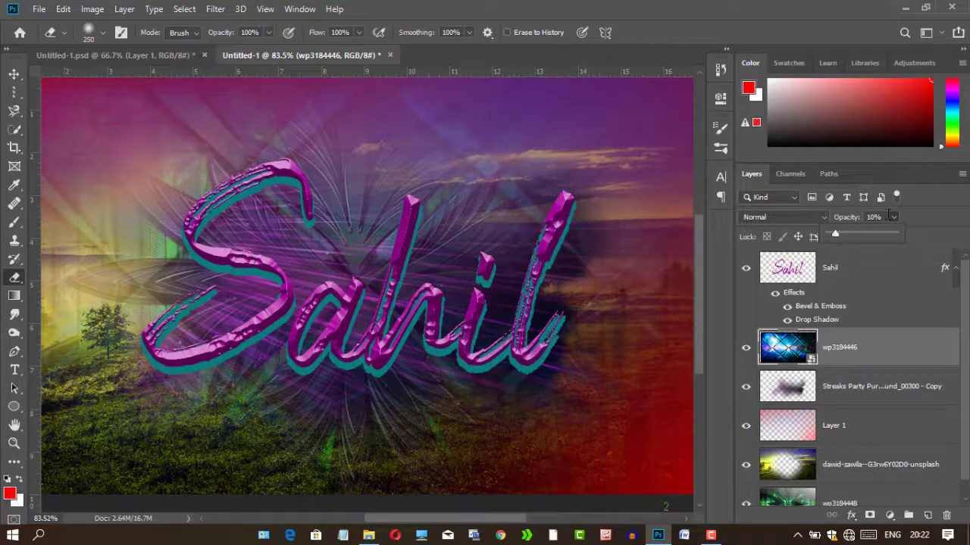
{"action": "left_click_drag", "start_coordinate": [876, 218], "coordinate": [776, 229]}
{"action": "type", "text": "9"}
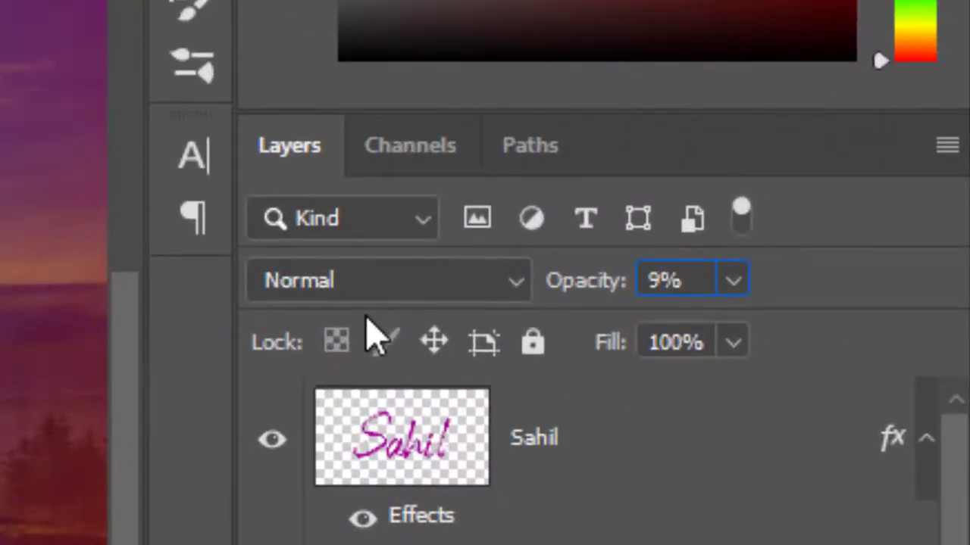
{"action": "key", "text": "BackSpace"}
{"action": "type", "text": "5"}
{"action": "key", "text": "Return"}
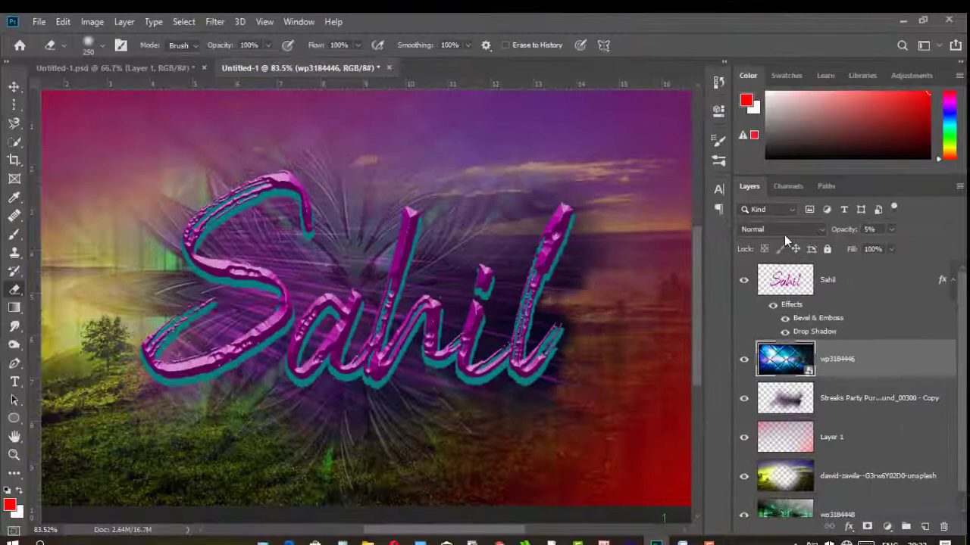
{"action": "left_click", "coordinate": [727, 238]}
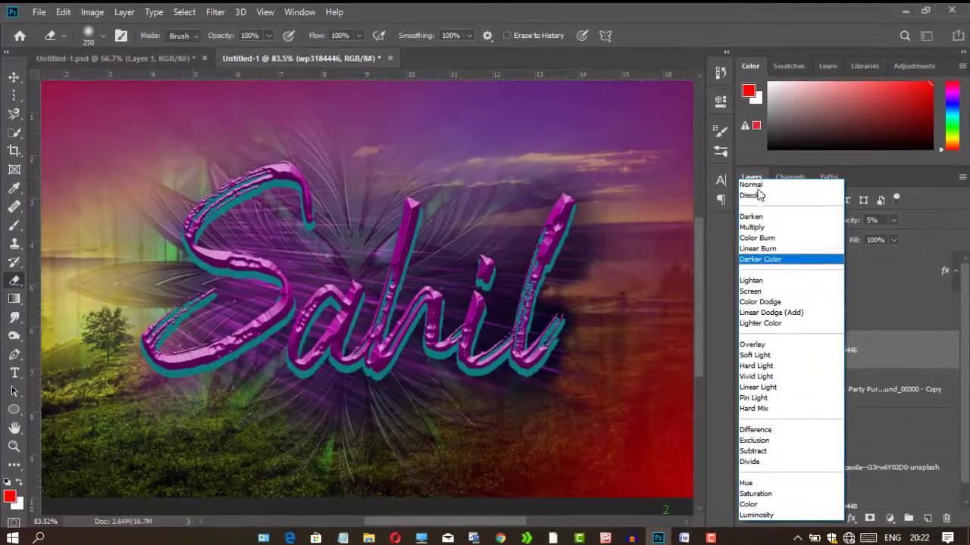
{"action": "left_click", "coordinate": [758, 186]}
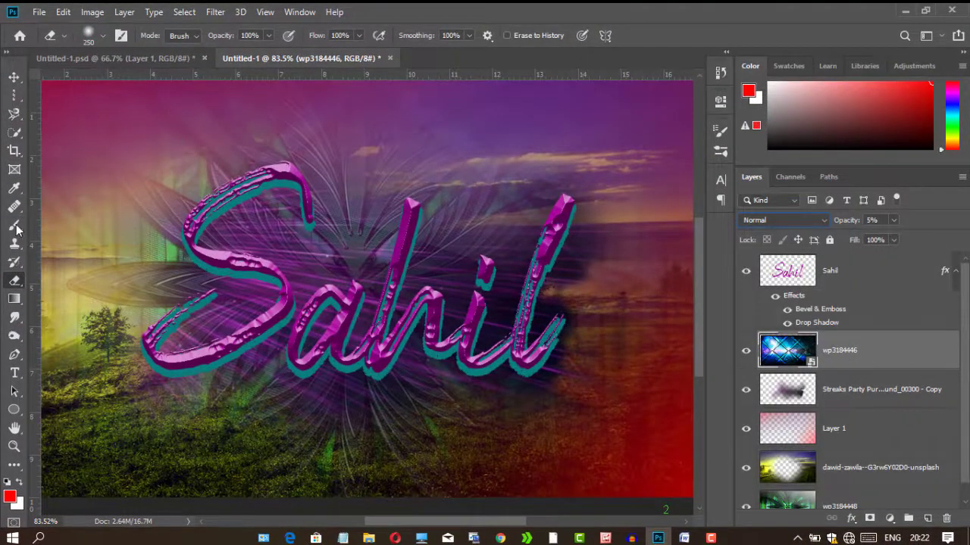
- Rasterize the wp3184446 layer, erase around its center with a 250 px soft eraser, and set its opacity to 10%
{"action": "left_click", "coordinate": [310, 151]}
{"action": "left_click", "coordinate": [466, 222]}
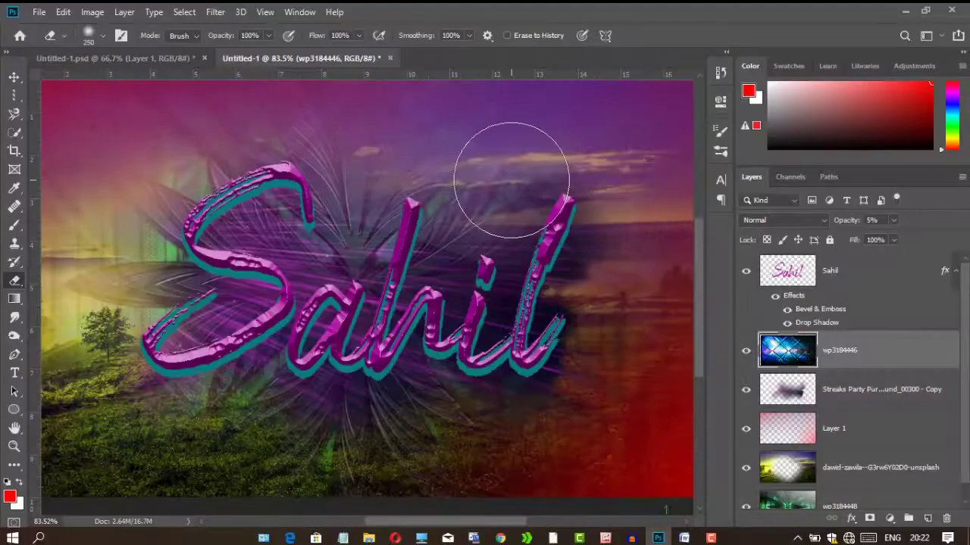
{"action": "mouse_move", "coordinate": [512, 180]}
{"action": "left_mouse_down"}
{"action": "mouse_move", "coordinate": [493, 114]}
{"action": "mouse_move", "coordinate": [439, 93]}
{"action": "mouse_move", "coordinate": [263, 94]}
{"action": "mouse_move", "coordinate": [84, 134]}
{"action": "mouse_move", "coordinate": [22, 286]}
{"action": "mouse_move", "coordinate": [90, 420]}
{"action": "mouse_move", "coordinate": [238, 480]}
{"action": "mouse_move", "coordinate": [344, 490]}
{"action": "mouse_move", "coordinate": [480, 481]}
{"action": "mouse_move", "coordinate": [593, 396]}
{"action": "mouse_move", "coordinate": [654, 330]}
{"action": "mouse_move", "coordinate": [654, 248]}
{"action": "mouse_move", "coordinate": [624, 150]}
{"action": "mouse_move", "coordinate": [404, 69]}
{"action": "mouse_move", "coordinate": [167, 66]}
{"action": "mouse_move", "coordinate": [7, 160]}
{"action": "mouse_move", "coordinate": [4, 251]}
{"action": "mouse_move", "coordinate": [160, 121]}
{"action": "mouse_move", "coordinate": [388, 96]}
{"action": "mouse_move", "coordinate": [583, 156]}
{"action": "mouse_move", "coordinate": [653, 357]}
{"action": "mouse_move", "coordinate": [508, 467]}
{"action": "mouse_move", "coordinate": [330, 486]}
{"action": "mouse_move", "coordinate": [174, 395]}
{"action": "mouse_move", "coordinate": [127, 321]}
{"action": "mouse_move", "coordinate": [114, 235]}
{"action": "mouse_move", "coordinate": [234, 93]}
{"action": "left_mouse_up"}
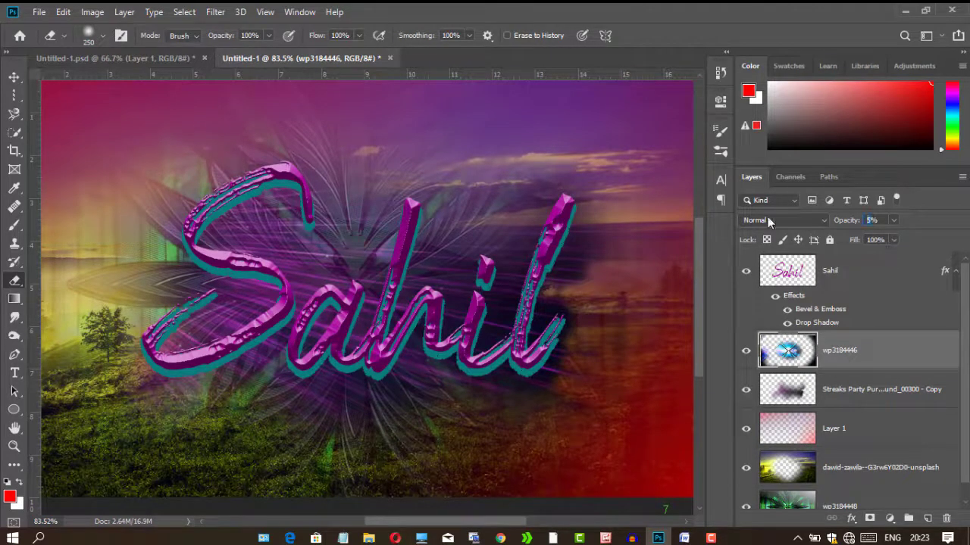
{"action": "type", "text": "10"}
{"action": "key", "text": "Return"}
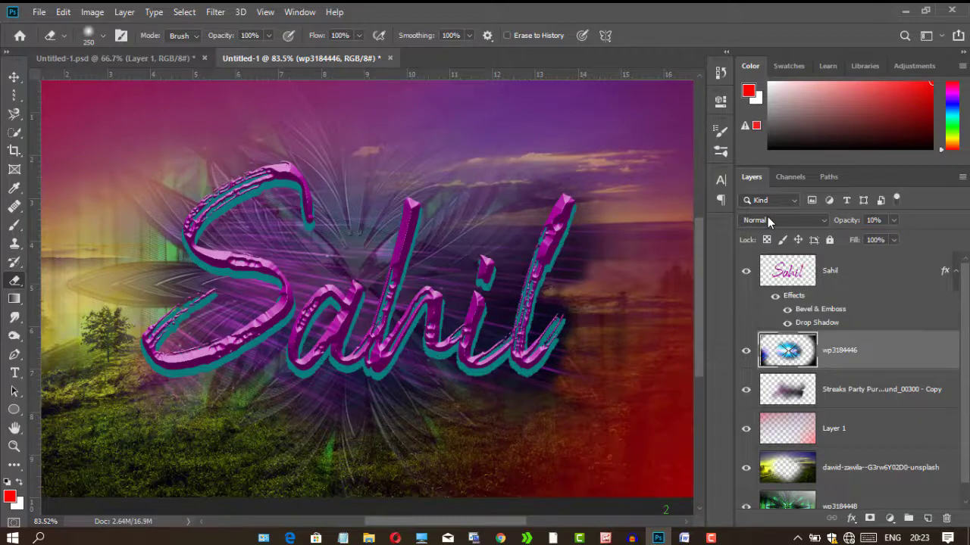
- Try higher opacities on the wp3184446 layer and settle its opacity at 17%
{"action": "left_click", "coordinate": [894, 219]}
{"action": "left_click_drag", "start_coordinate": [893, 237], "coordinate": [950, 242]}
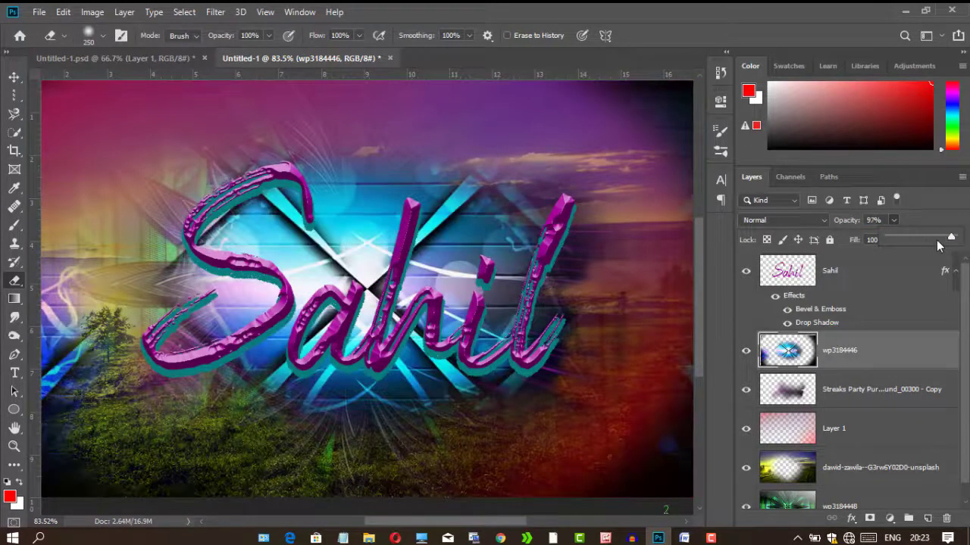
{"action": "left_click", "coordinate": [920, 239]}
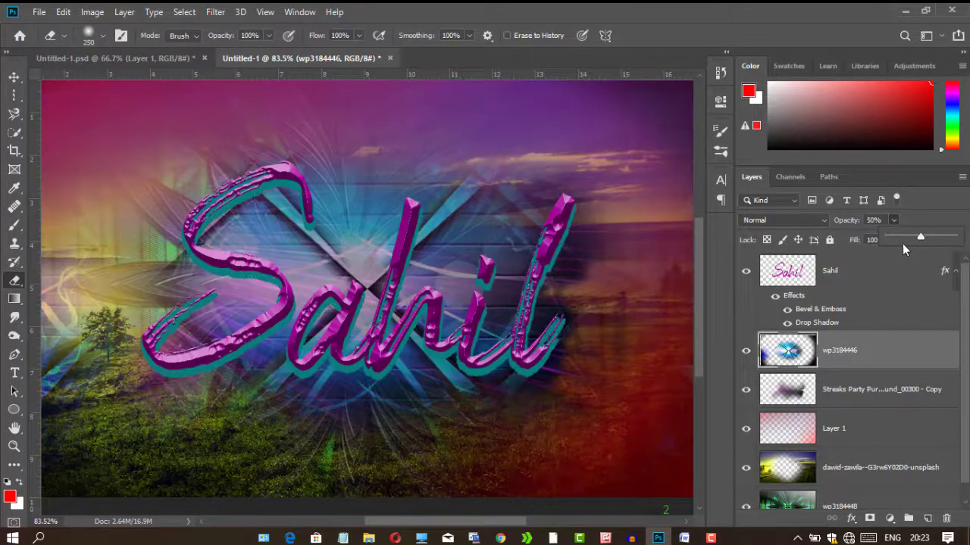
{"action": "left_click_drag", "start_coordinate": [904, 238], "coordinate": [899, 236]}
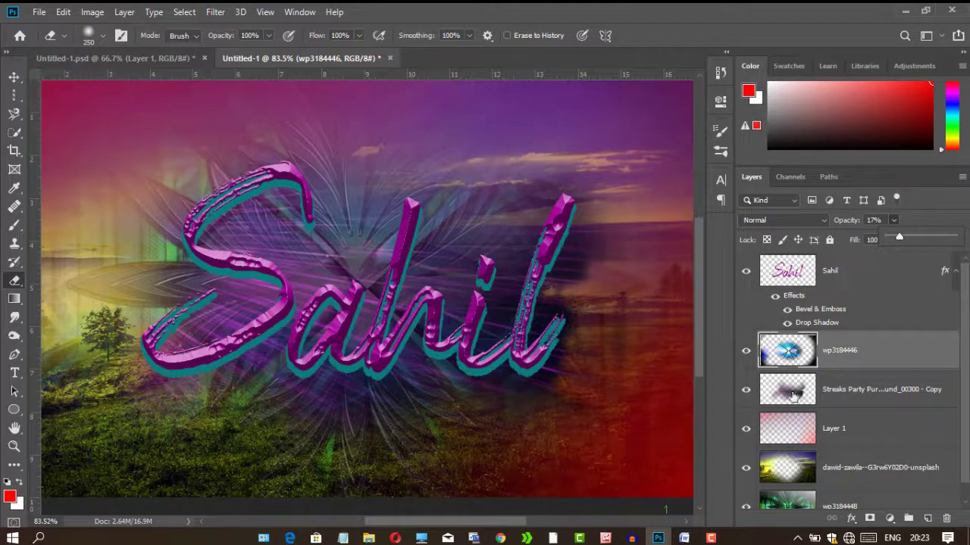
- Try the purple streaks layer above the wp3184446 layer and return it to its place beneath
{"action": "scroll", "coordinate": [800, 431], "scroll_direction": "down", "scroll_amount": 1}
{"action": "left_click_drag", "start_coordinate": [794, 375], "coordinate": [805, 318]}
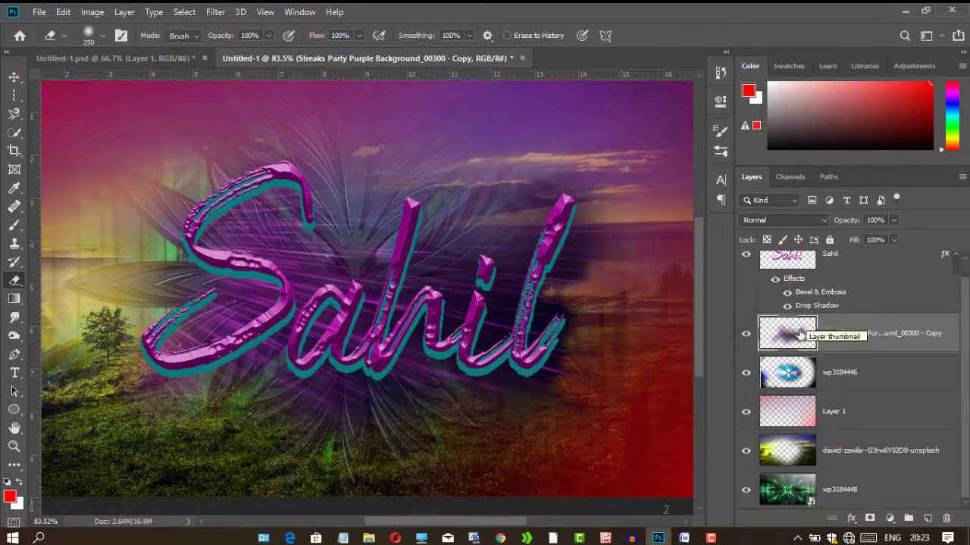
{"action": "mouse_move", "coordinate": [791, 353]}
{"action": "left_mouse_down"}
{"action": "mouse_move", "coordinate": [797, 385]}
{"action": "mouse_move", "coordinate": [793, 321]}
{"action": "mouse_move", "coordinate": [795, 386]}
{"action": "left_mouse_up"}
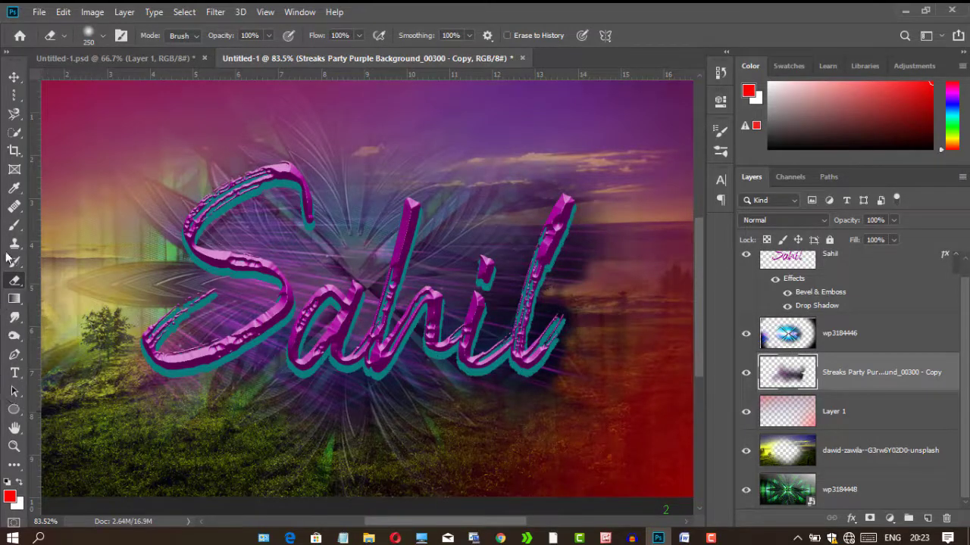
- Hide the purple streaks layer and paint black along Layer 1's upper edge with a 100 px Dissolve brush at 82% opacity
{"action": "left_click", "coordinate": [838, 141]}
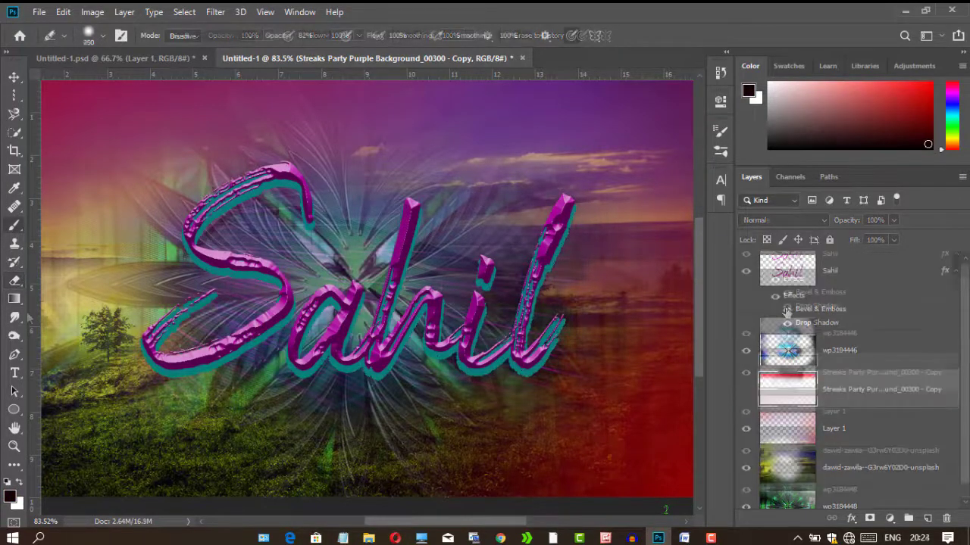
{"action": "key", "text": "bracketleft"}
{"action": "mouse_move", "coordinate": [68, 89]}
{"action": "left_mouse_down"}
{"action": "mouse_move", "coordinate": [661, 71]}
{"action": "mouse_move", "coordinate": [71, 84]}
{"action": "mouse_move", "coordinate": [355, 76]}
{"action": "mouse_move", "coordinate": [698, 93]}
{"action": "mouse_move", "coordinate": [349, 77]}
{"action": "mouse_move", "coordinate": [73, 95]}
{"action": "mouse_move", "coordinate": [30, 129]}
{"action": "left_mouse_up"}
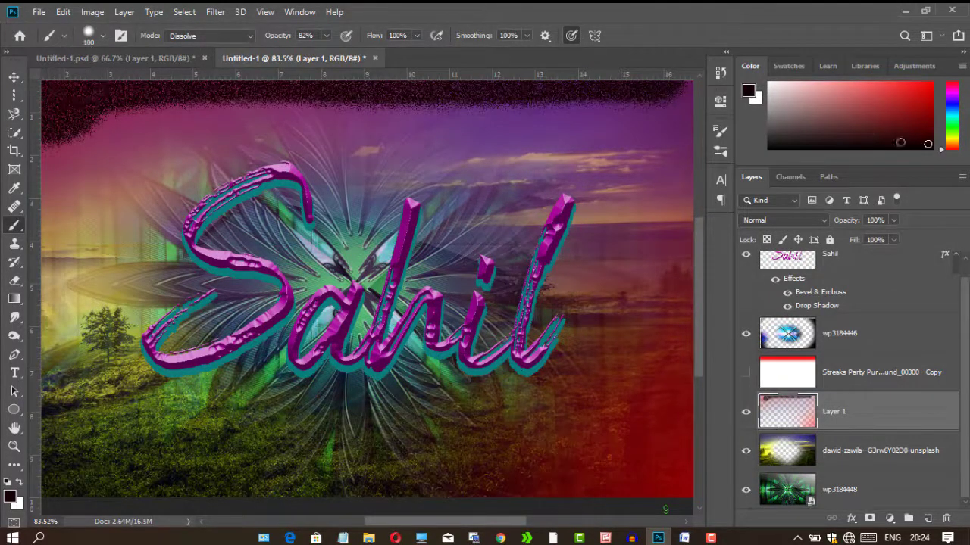
{"action": "left_click", "coordinate": [914, 150]}
{"action": "mouse_move", "coordinate": [102, 101]}
{"action": "left_mouse_down"}
{"action": "mouse_move", "coordinate": [71, 81]}
{"action": "mouse_move", "coordinate": [662, 81]}
{"action": "mouse_move", "coordinate": [470, 70]}
{"action": "left_mouse_up"}
- Soften the black strokes along the upper edge of Layer 1 with a Gaussian Blur
{"action": "left_click", "coordinate": [92, 12]}
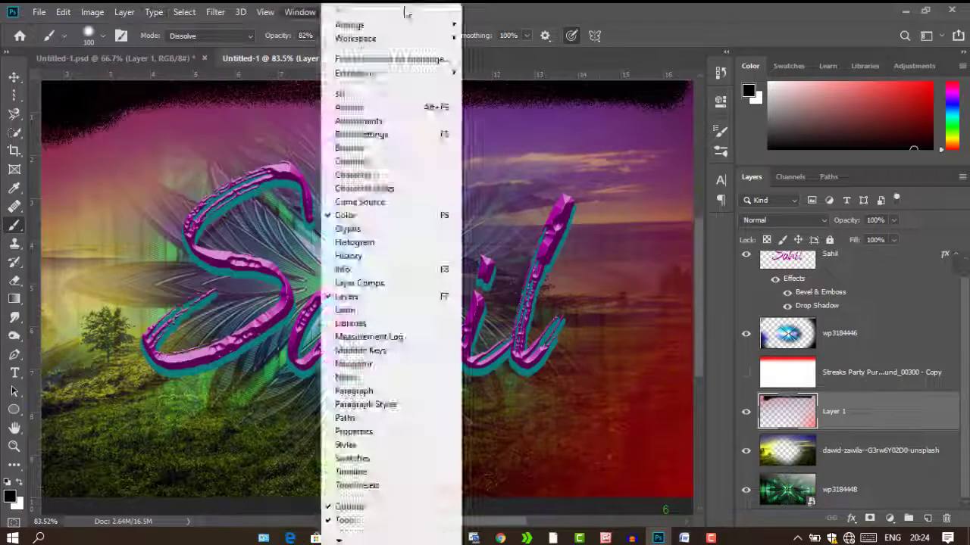
{"action": "mouse_move", "coordinate": [284, 174]}
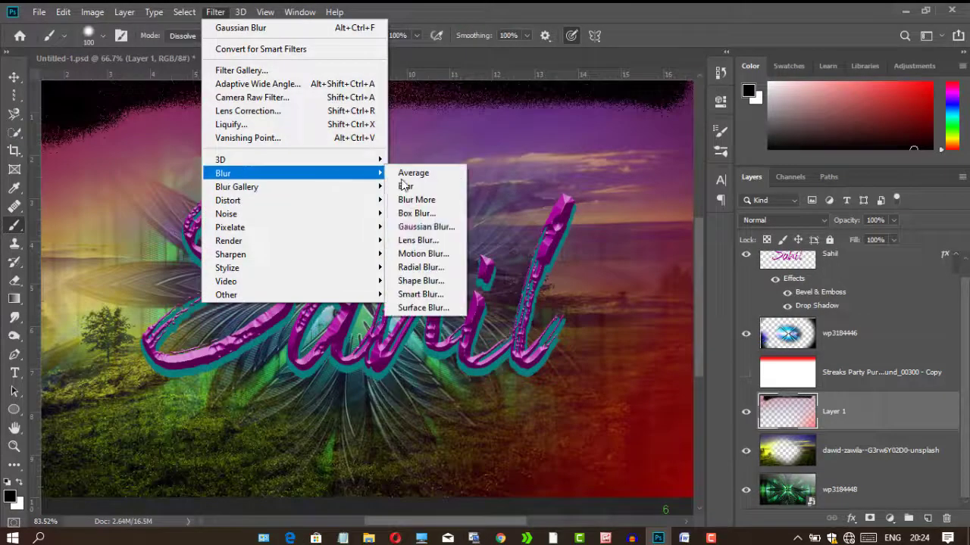
{"action": "left_click", "coordinate": [424, 227]}
{"action": "left_click", "coordinate": [445, 221]}
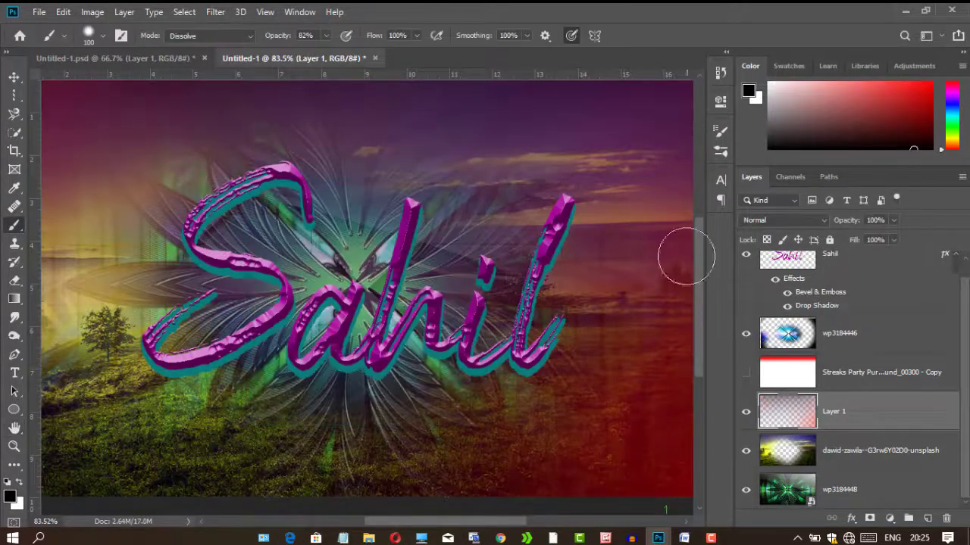
- Paint black over the lower-left corner and bottom edge of Layer 1 and soften it with a Gaussian Blur
{"action": "mouse_move", "coordinate": [48, 486]}
{"action": "left_mouse_down"}
{"action": "mouse_move", "coordinate": [60, 511]}
{"action": "mouse_move", "coordinate": [189, 518]}
{"action": "left_mouse_up"}
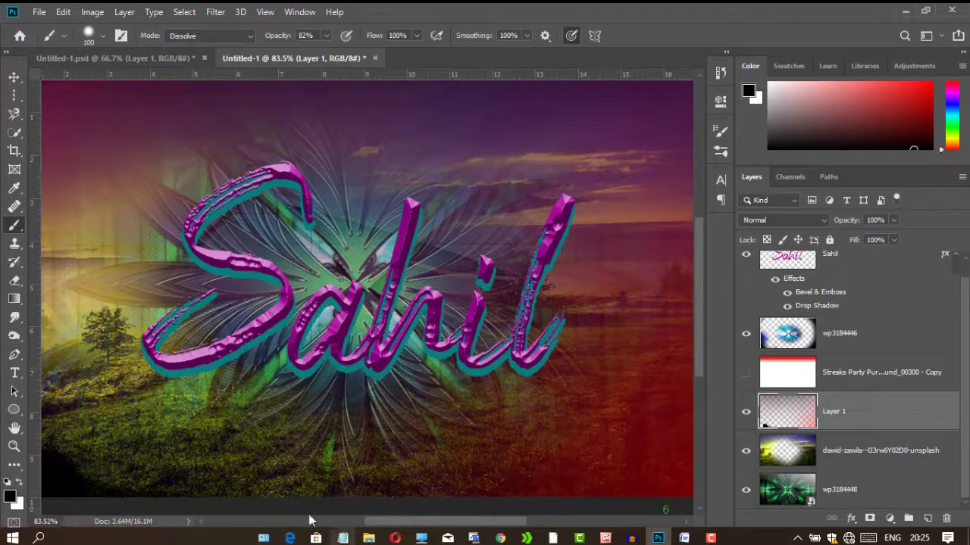
{"action": "left_click_drag", "start_coordinate": [136, 488], "coordinate": [296, 510]}
{"action": "left_click", "coordinate": [215, 12]}
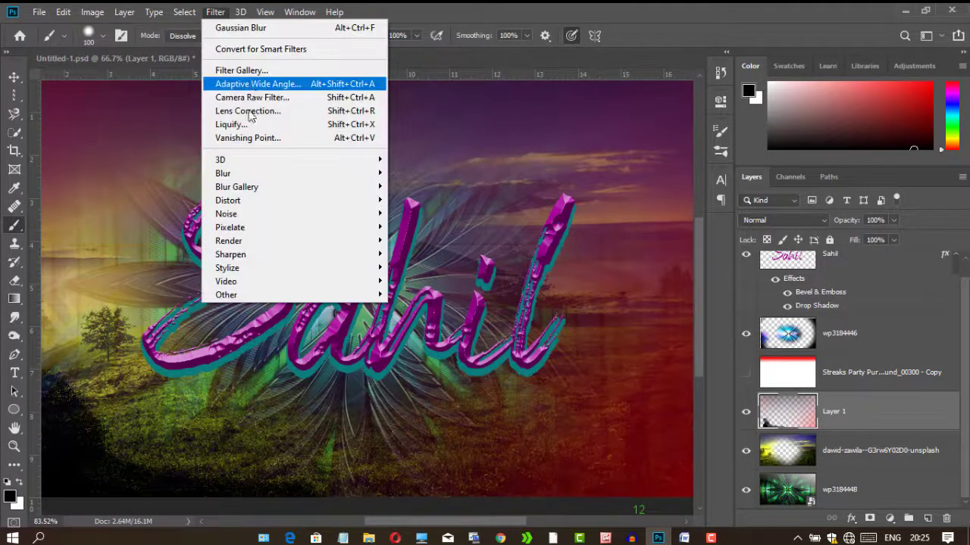
{"action": "mouse_move", "coordinate": [258, 169]}
{"action": "left_click", "coordinate": [424, 225]}
{"action": "left_click", "coordinate": [440, 221]}
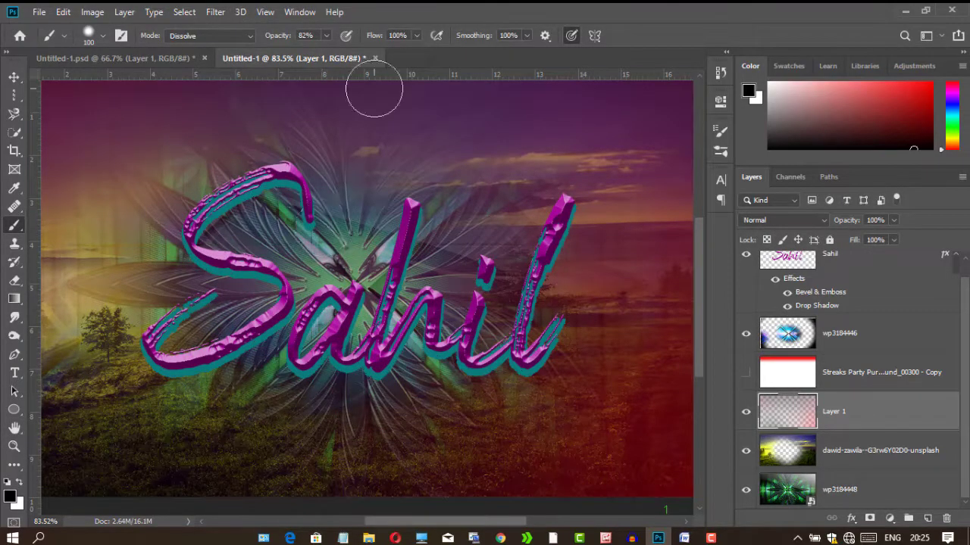
- Save the artwork in the Pictures folder as a layered Photoshop PSD named with the artwork's name text
{"action": "left_click", "coordinate": [38, 12]}
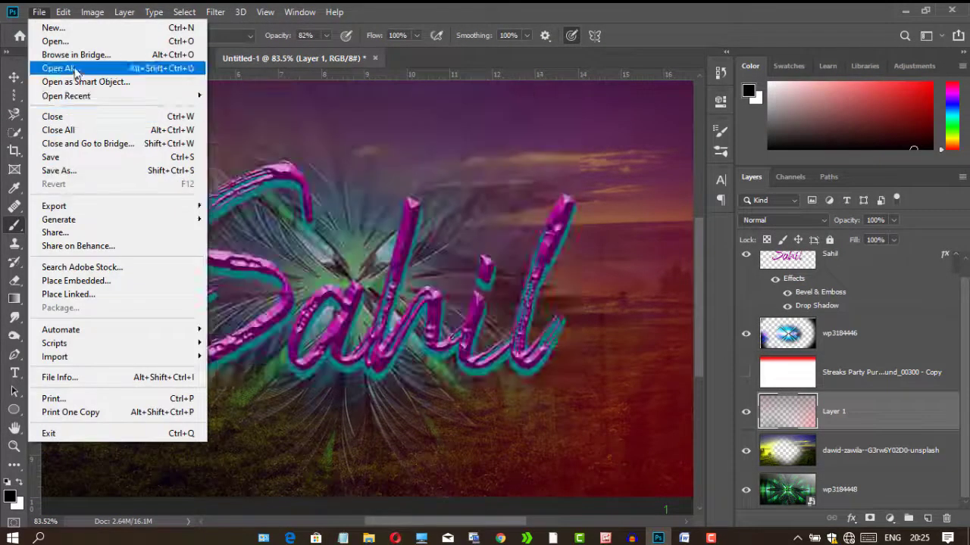
{"action": "left_click", "coordinate": [76, 170]}
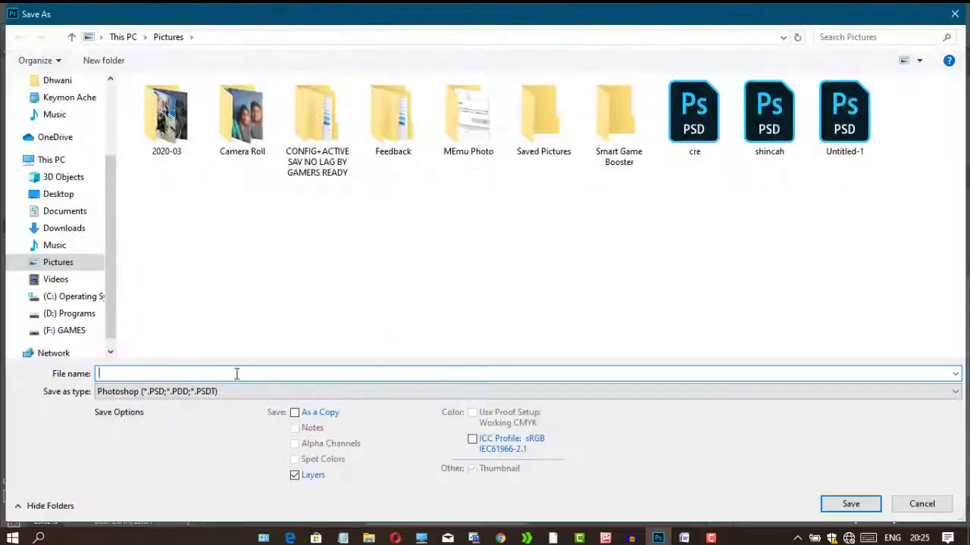
{"action": "left_click", "coordinate": [848, 502]}
{"action": "left_click", "coordinate": [637, 142]}
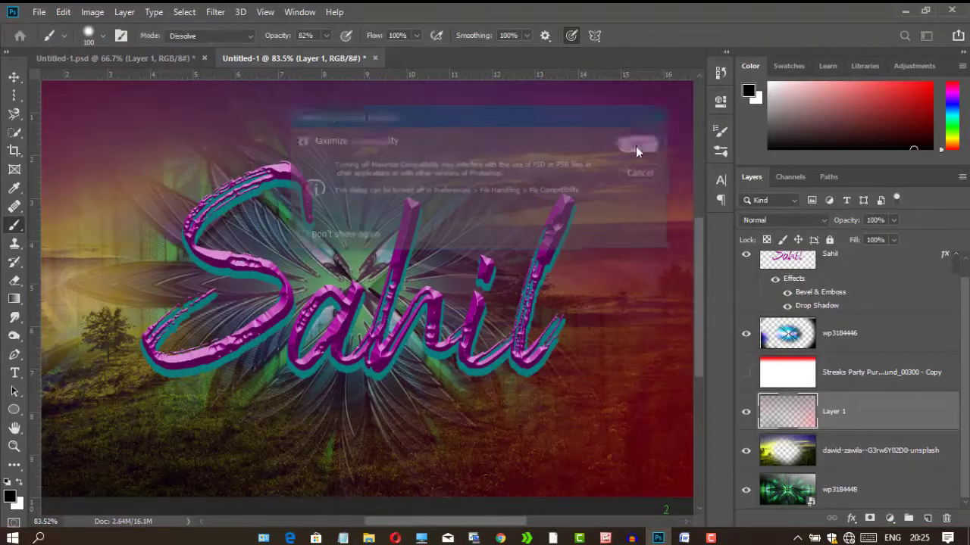
- Save a PNG version of the artwork in the Pictures folder under the same file name
{"action": "left_click", "coordinate": [38, 12]}
{"action": "left_click", "coordinate": [388, 340]}
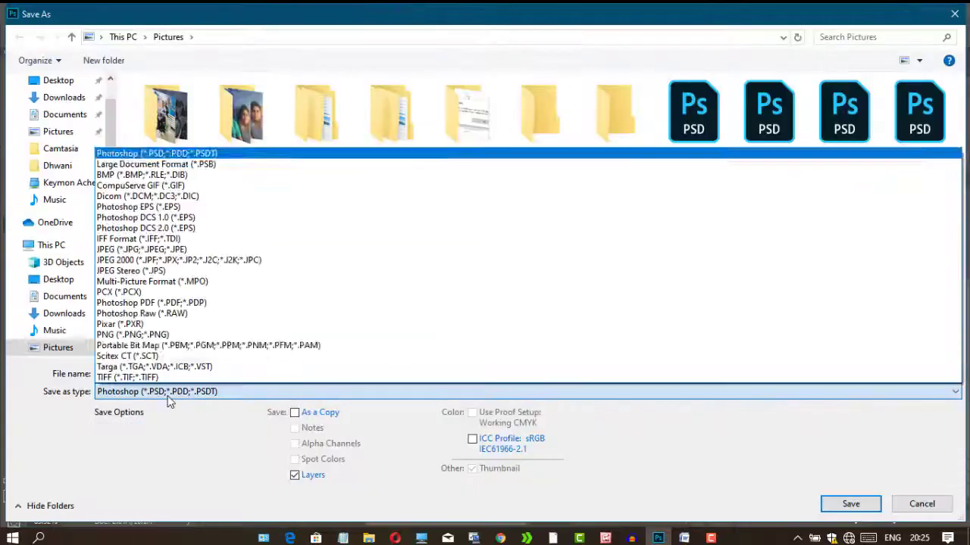
{"action": "left_click", "coordinate": [151, 334]}
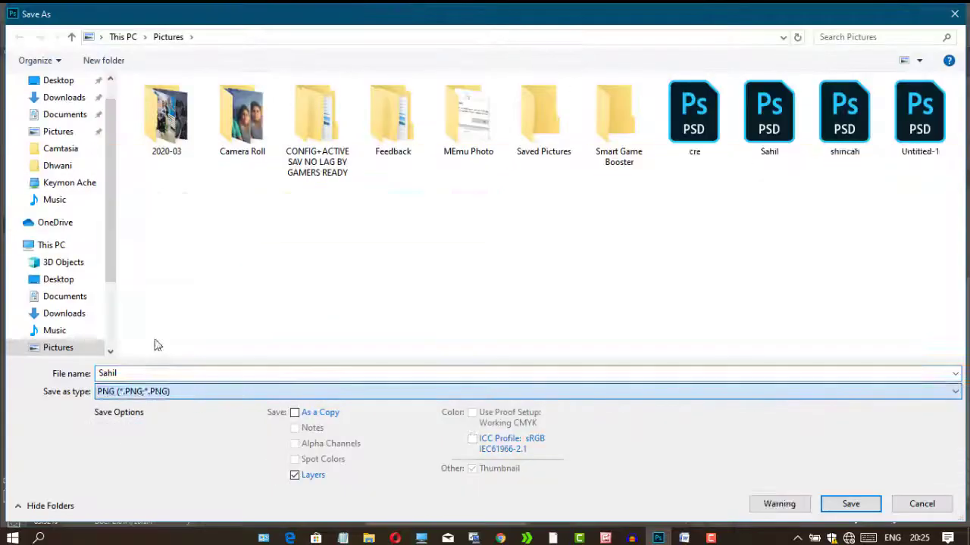
{"action": "left_click", "coordinate": [849, 504]}
{"action": "left_click", "coordinate": [571, 159]}
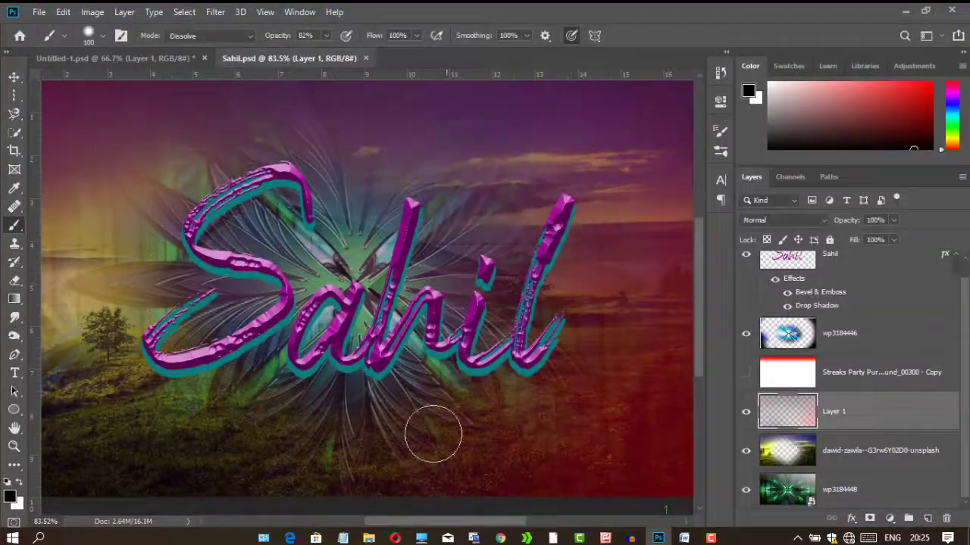
- Switch to File Explorer, set the exported PNG in Pictures as the desktop background, and minimize the open windows to show it
{"action": "left_click", "coordinate": [369, 537]}
{"action": "left_click", "coordinate": [64, 430]}
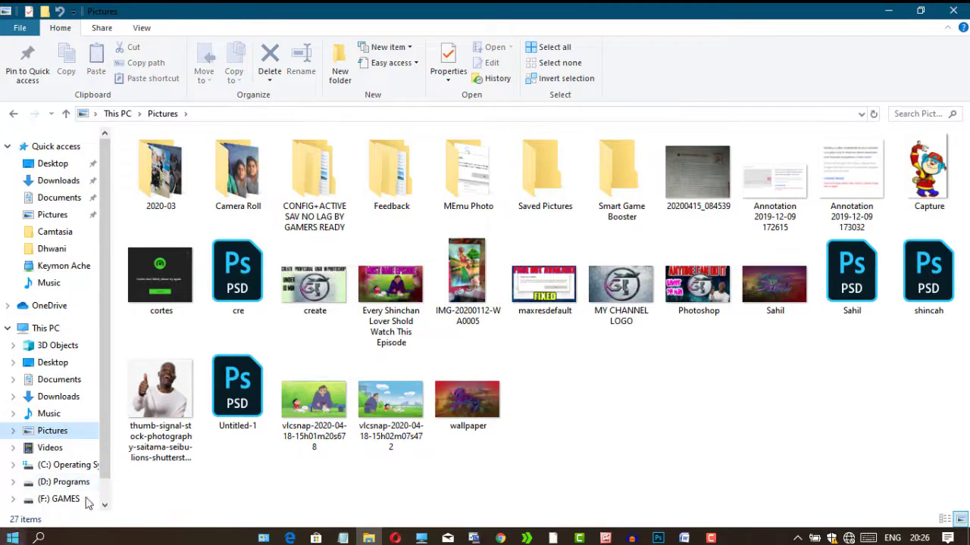
{"action": "left_click", "coordinate": [787, 291]}
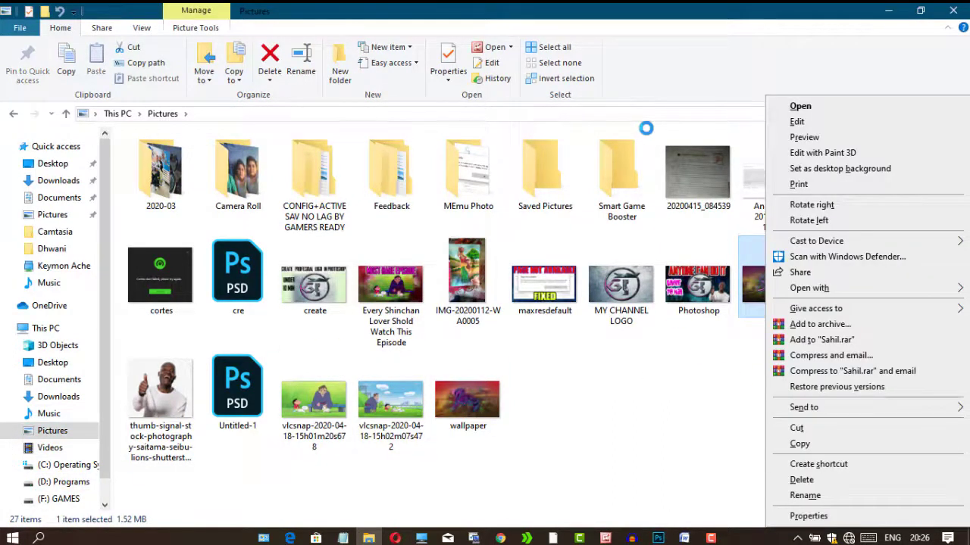
{"action": "left_click", "coordinate": [851, 173]}
{"action": "left_click", "coordinate": [882, 12]}
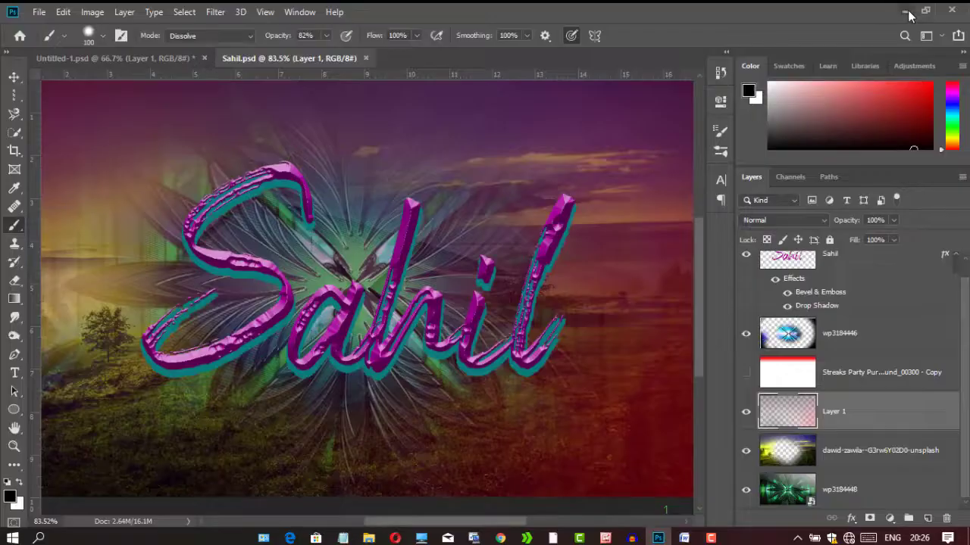
{"action": "left_click", "coordinate": [905, 11]}
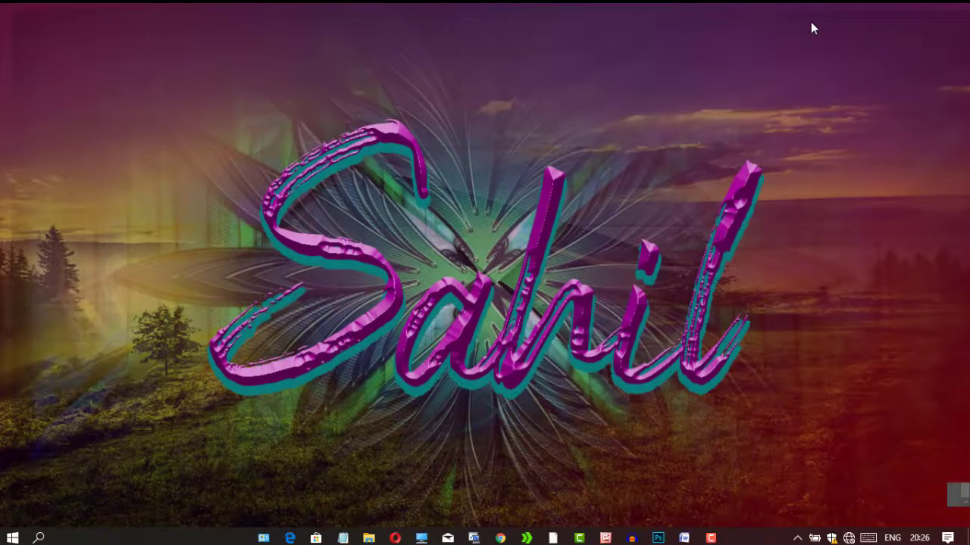